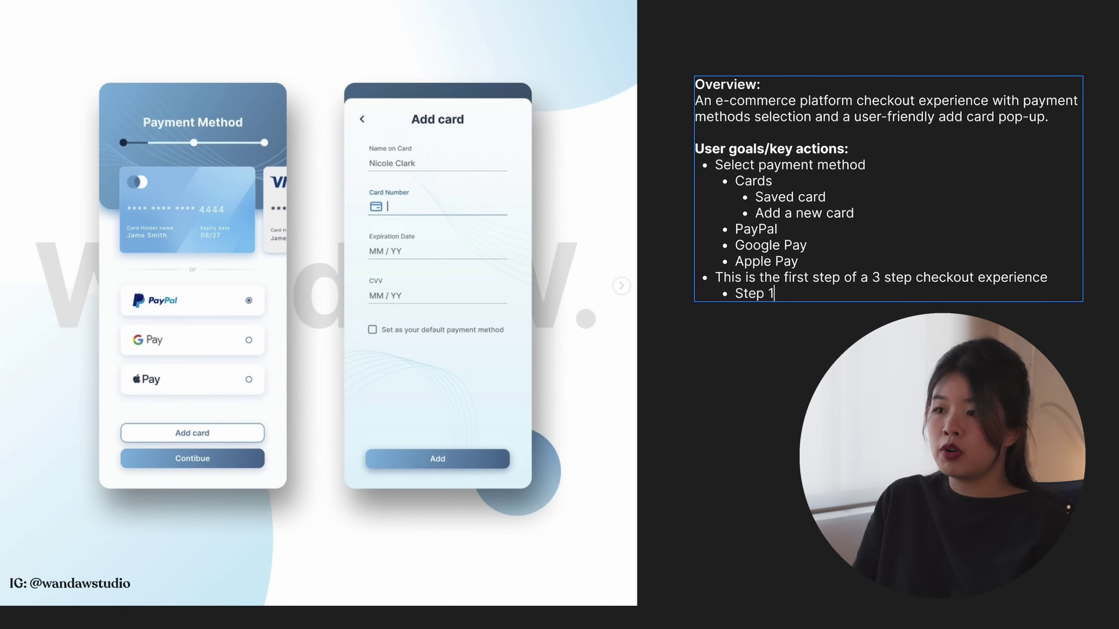
- Write bullets for Step 1 choose payment method, Step 2 select shipping address, Step 3 review order and pay
{"action": "type", "text": ": "}
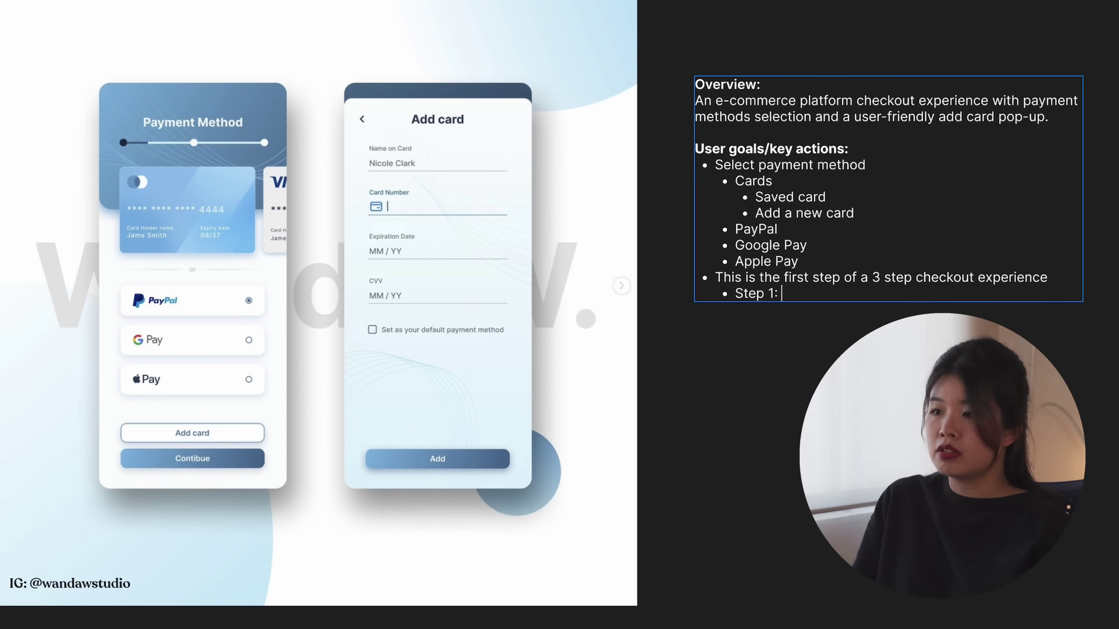
{"action": "type", "text": "Choose your"}
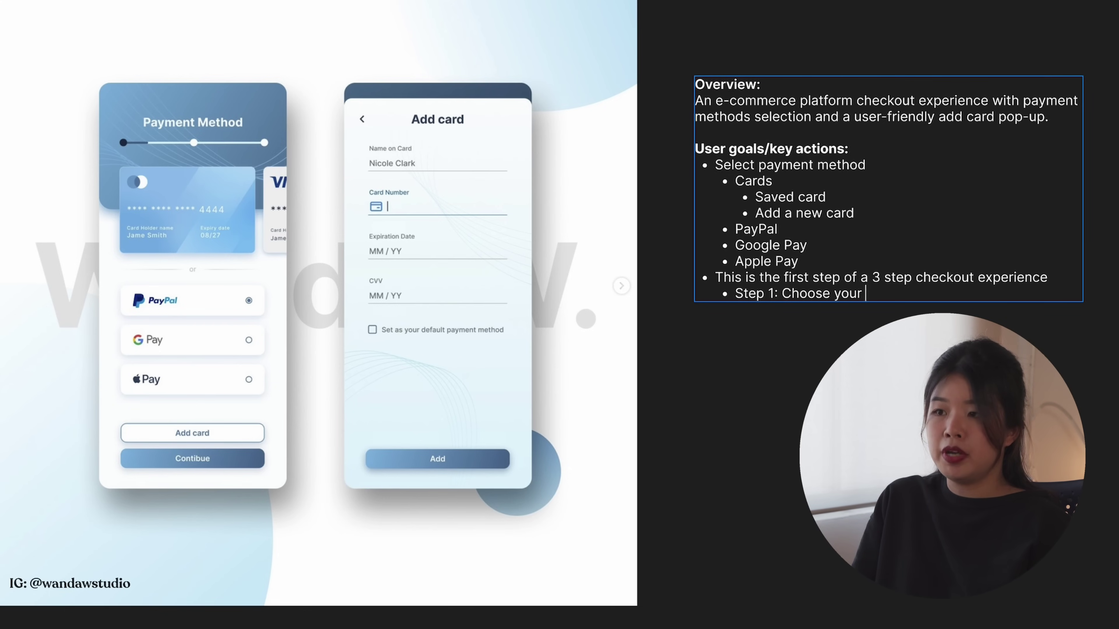
{"action": "type", "text": " payment method"}
{"action": "key", "text": "Return"}
{"action": "type", "text": "Step 2: Select you"}
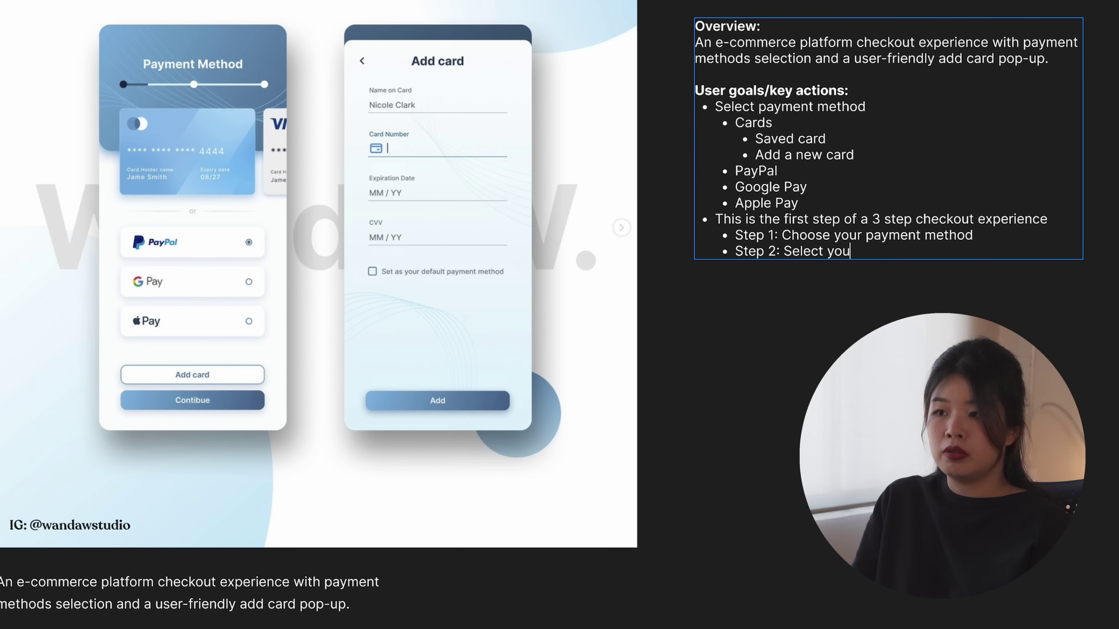
{"action": "type", "text": "r shipping address"}
{"action": "key", "text": "Return"}
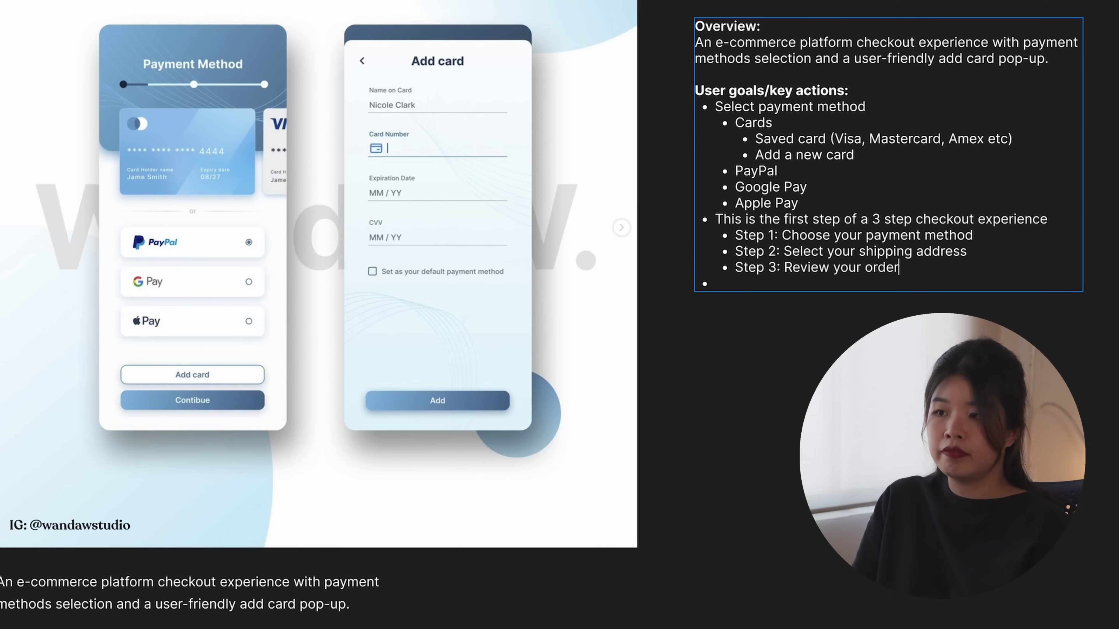
{"action": "type", "text": "and "}
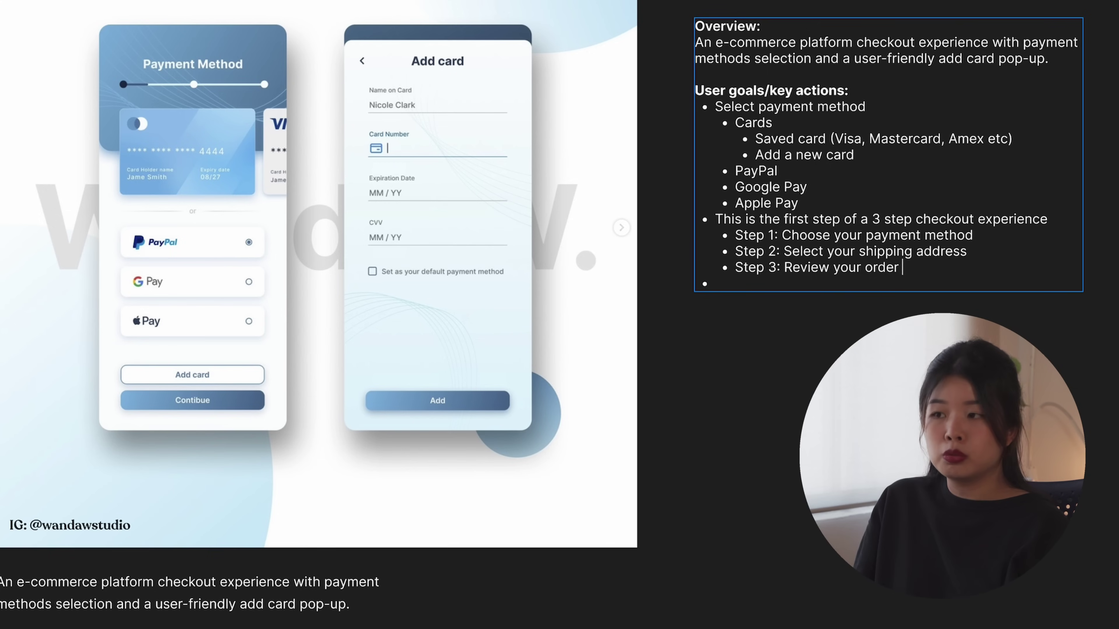
{"action": "type", "text": "pay"}
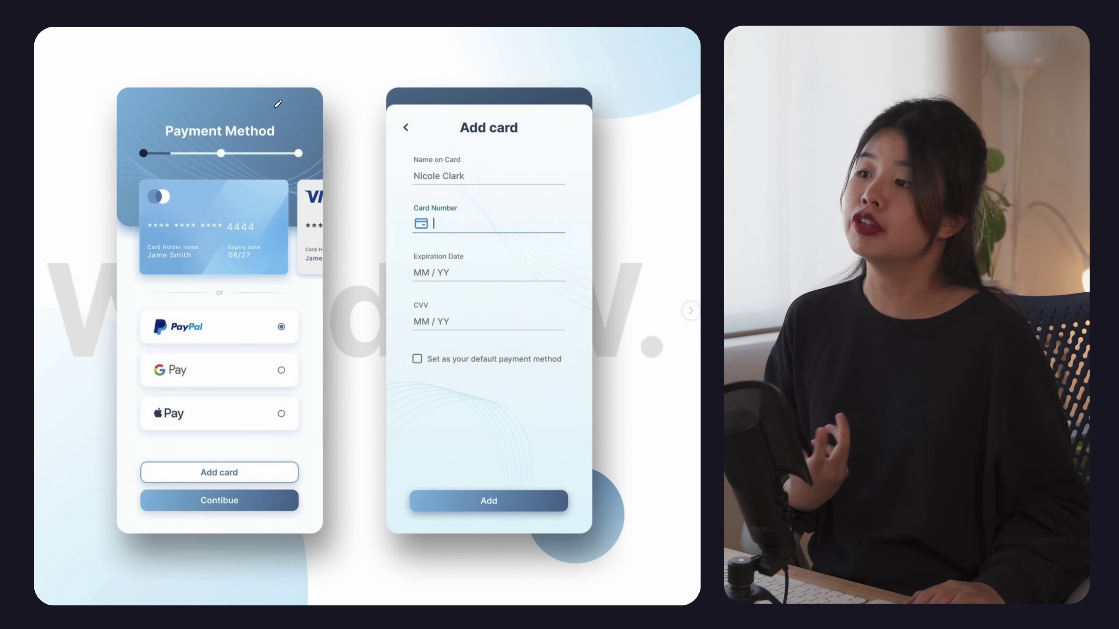
- Undo the stray pen arcs and draw an arrow at the first progress step
{"action": "key", "text": "super+z"}
{"action": "mouse_move", "coordinate": [327, 130]}
{"action": "left_mouse_down"}
{"action": "mouse_move", "coordinate": [239, 102]}
{"action": "mouse_move", "coordinate": [153, 126]}
{"action": "mouse_move", "coordinate": [267, 138]}
{"action": "left_mouse_up"}
{"action": "key", "text": "super+z"}
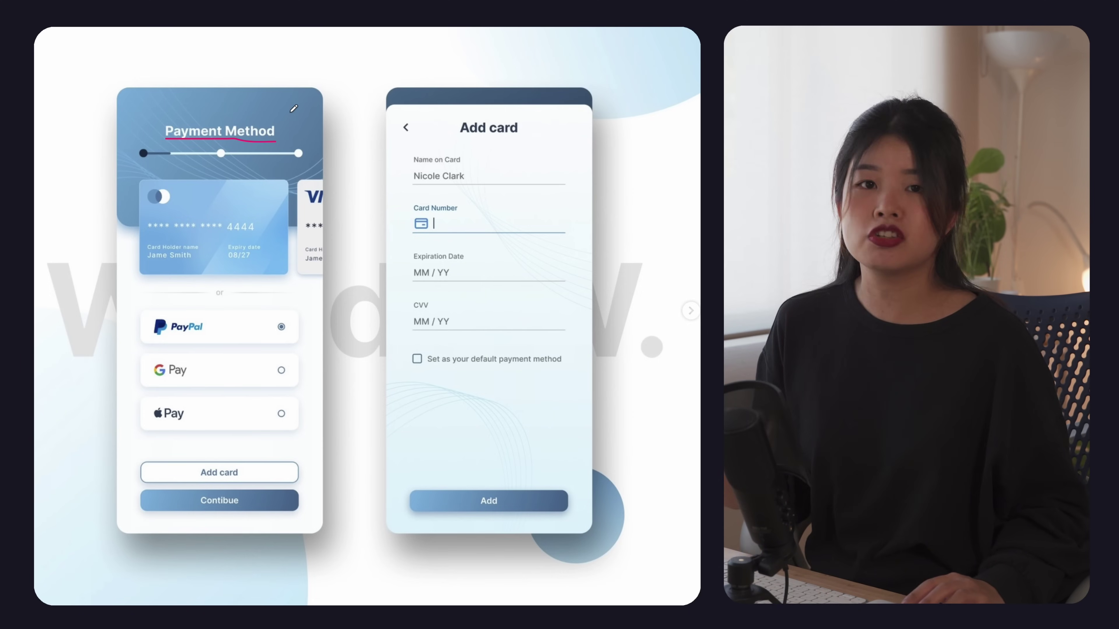
{"action": "left_click", "coordinate": [142, 111]}
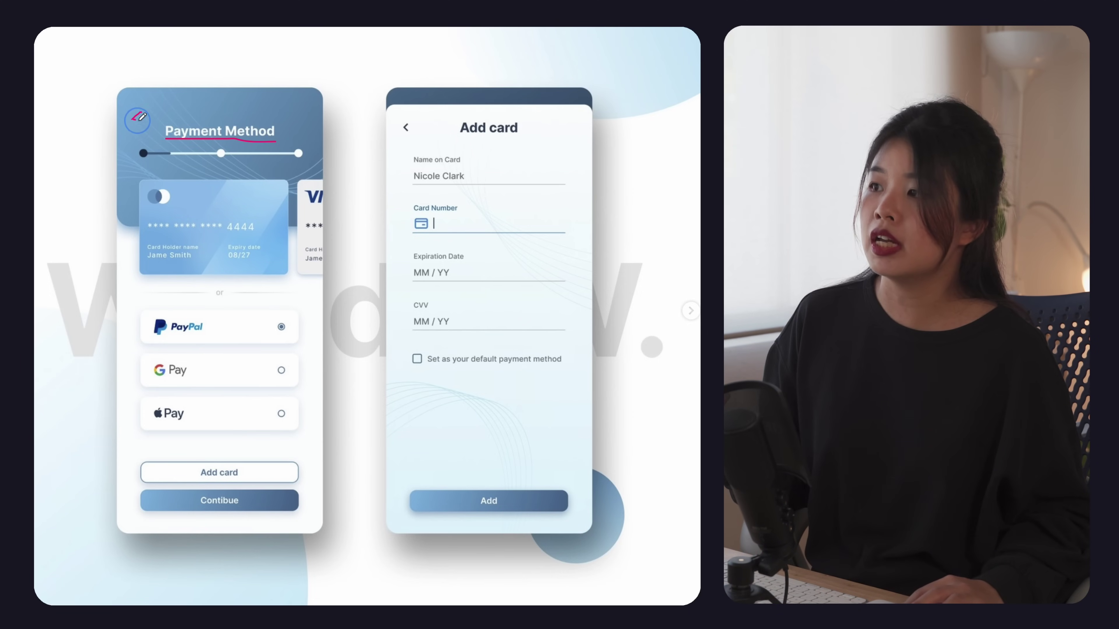
{"action": "left_click_drag", "start_coordinate": [119, 148], "coordinate": [128, 154]}
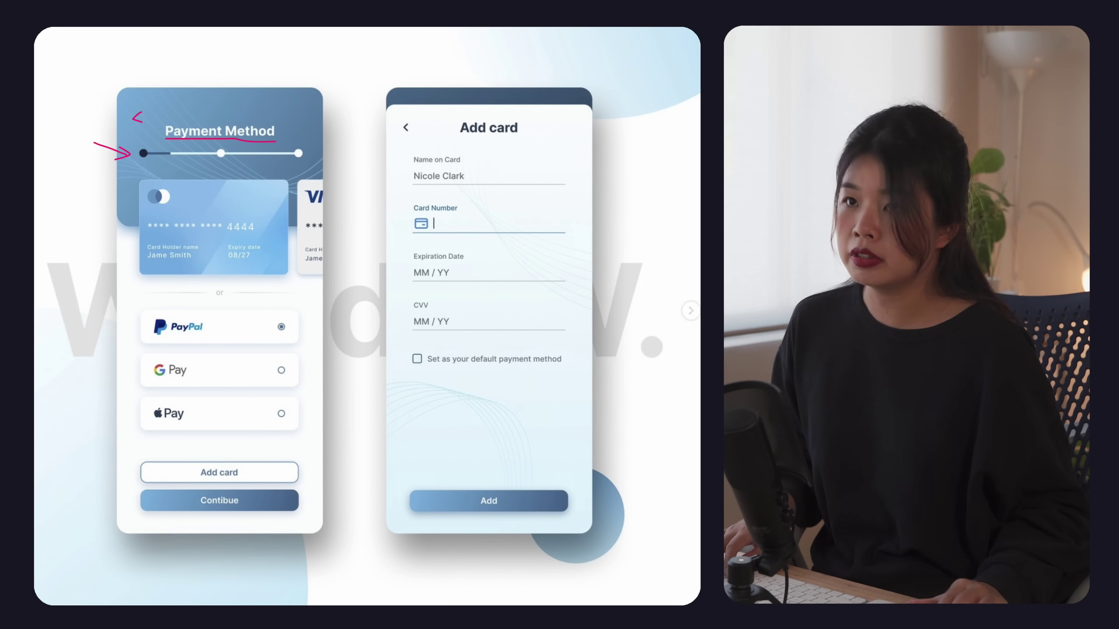
{"action": "key", "text": "Return"}
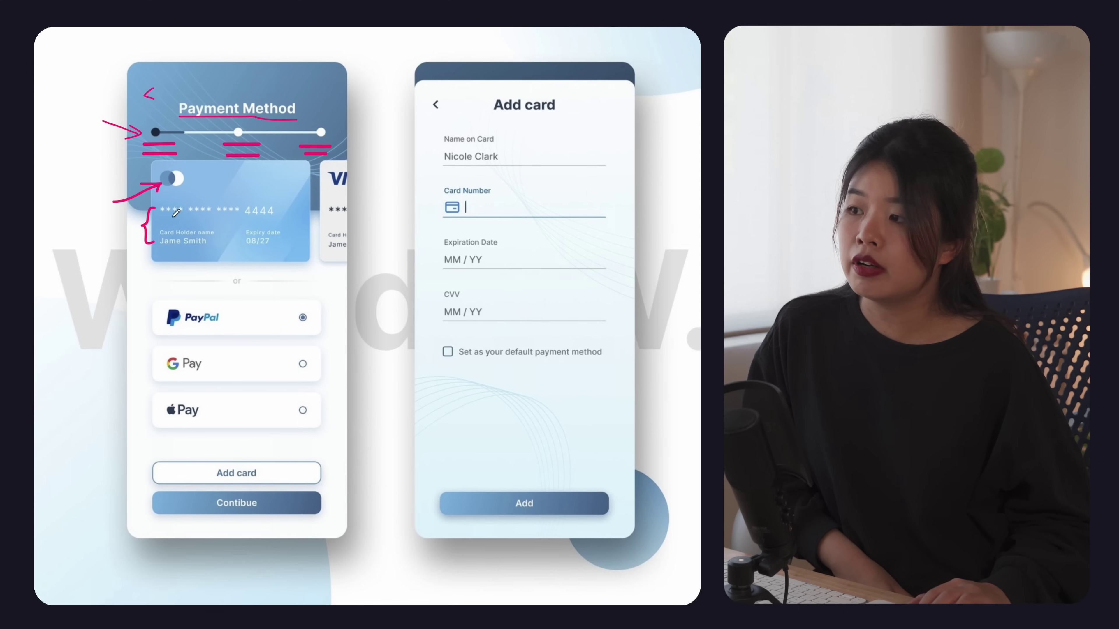
- Tick the progress bar and Visa card; bracket the saved cards, payment options and buttons
{"action": "left_click_drag", "start_coordinate": [358, 120], "coordinate": [366, 116]}
{"action": "left_click_drag", "start_coordinate": [358, 205], "coordinate": [370, 200]}
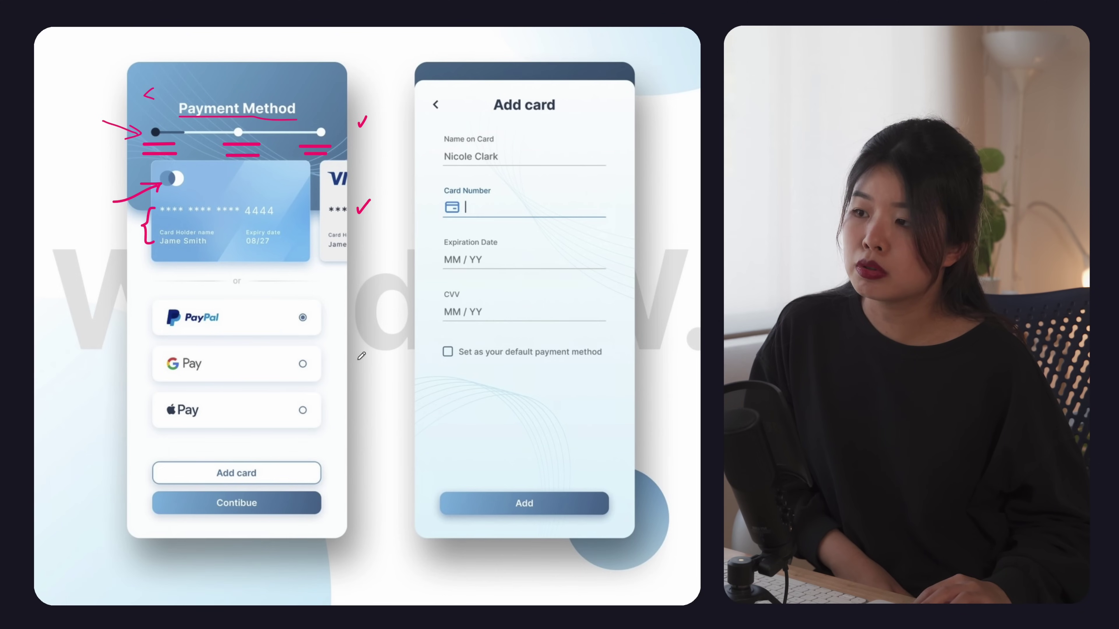
{"action": "left_click_drag", "start_coordinate": [103, 167], "coordinate": [116, 258]}
{"action": "left_click_drag", "start_coordinate": [111, 290], "coordinate": [122, 418]}
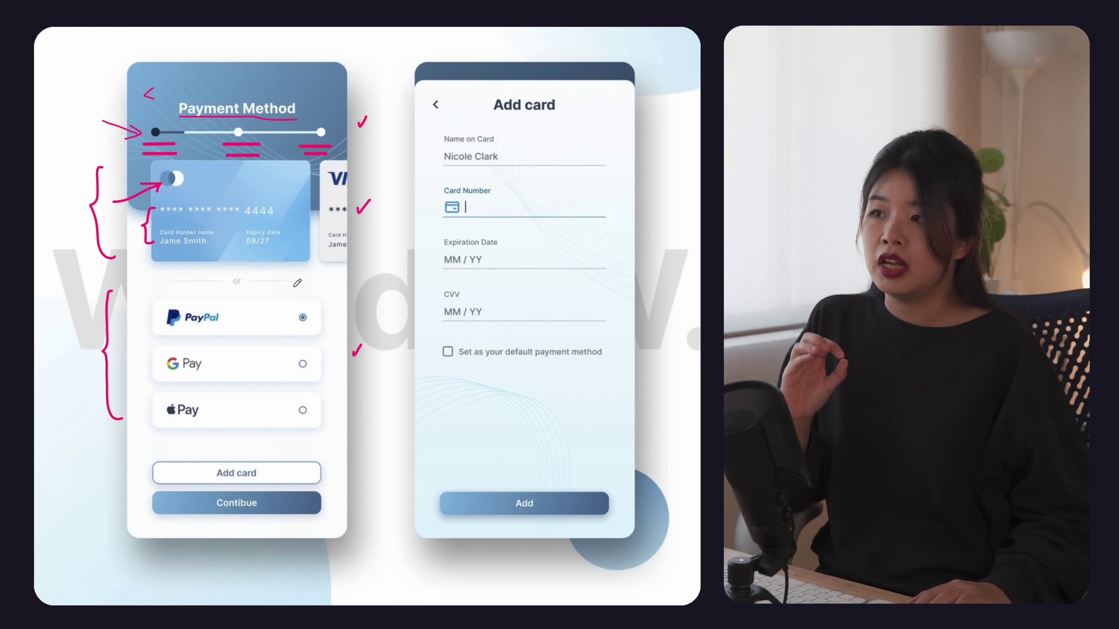
{"action": "left_click_drag", "start_coordinate": [146, 464], "coordinate": [151, 513]}
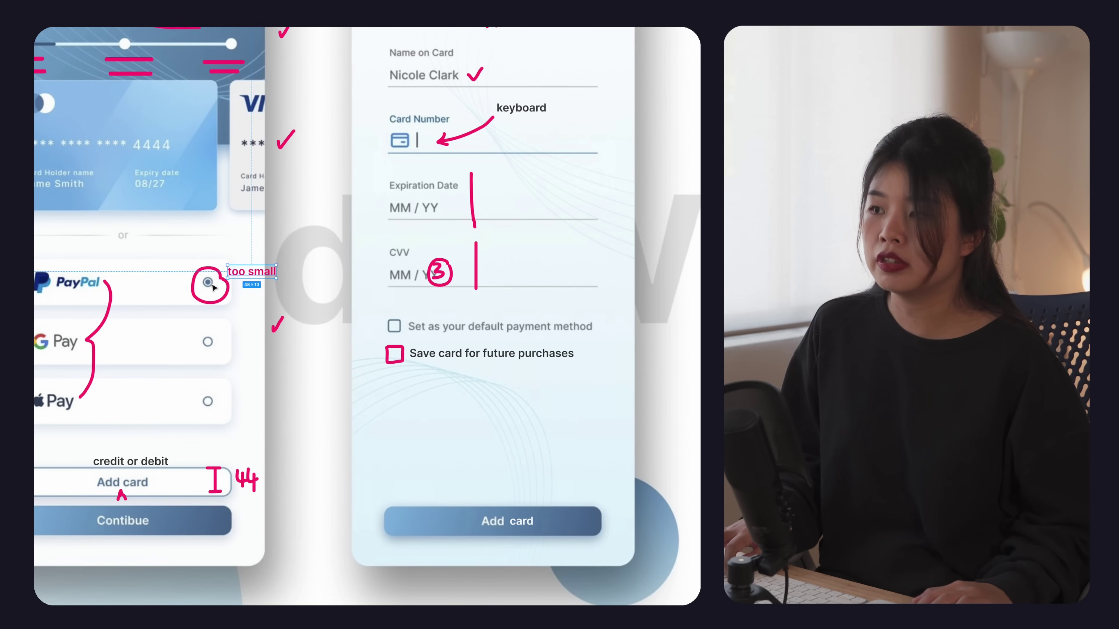
{"action": "key", "text": "shift+p"}
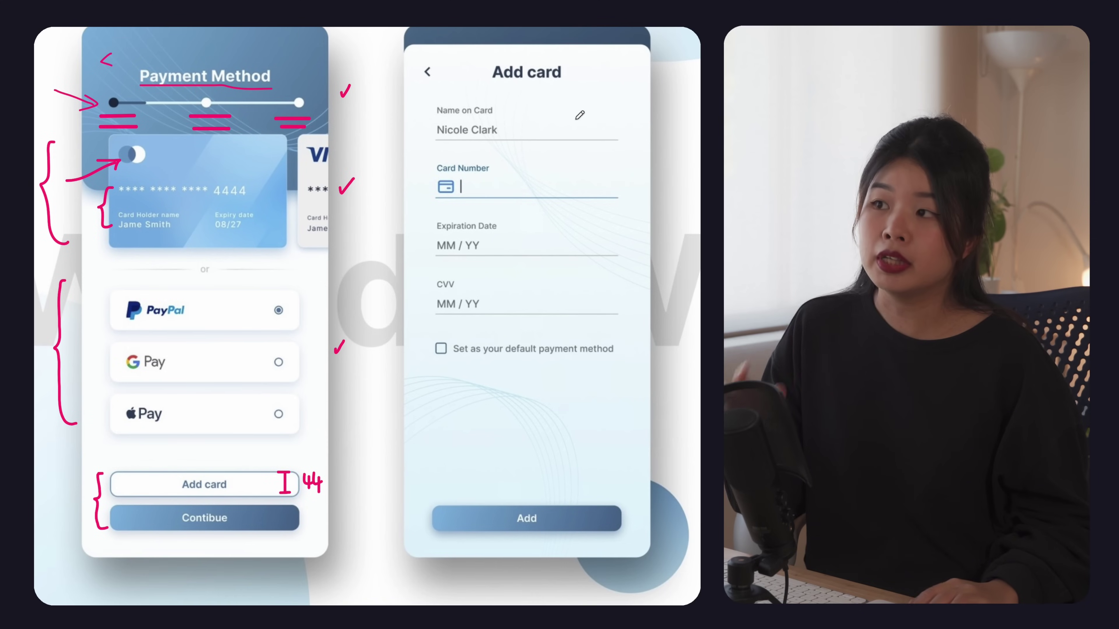
- Sketch a checkbox by the name field labelled 'Save card for future purchases'
{"action": "left_click", "coordinate": [404, 345]}
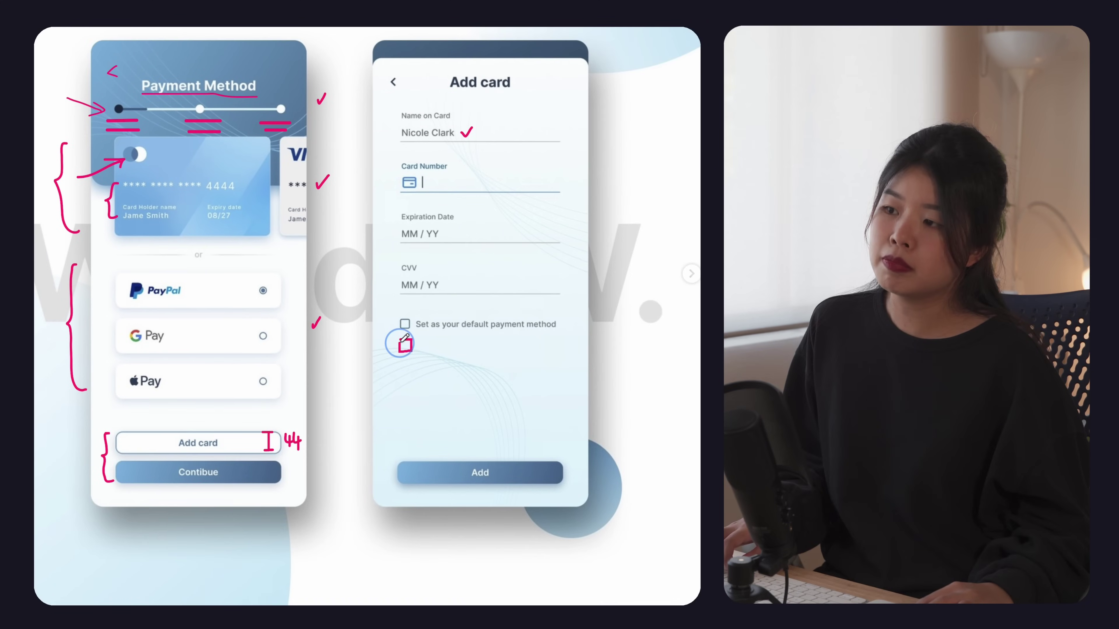
{"action": "left_click", "coordinate": [422, 342]}
{"action": "type", "text": "Save card fr"}
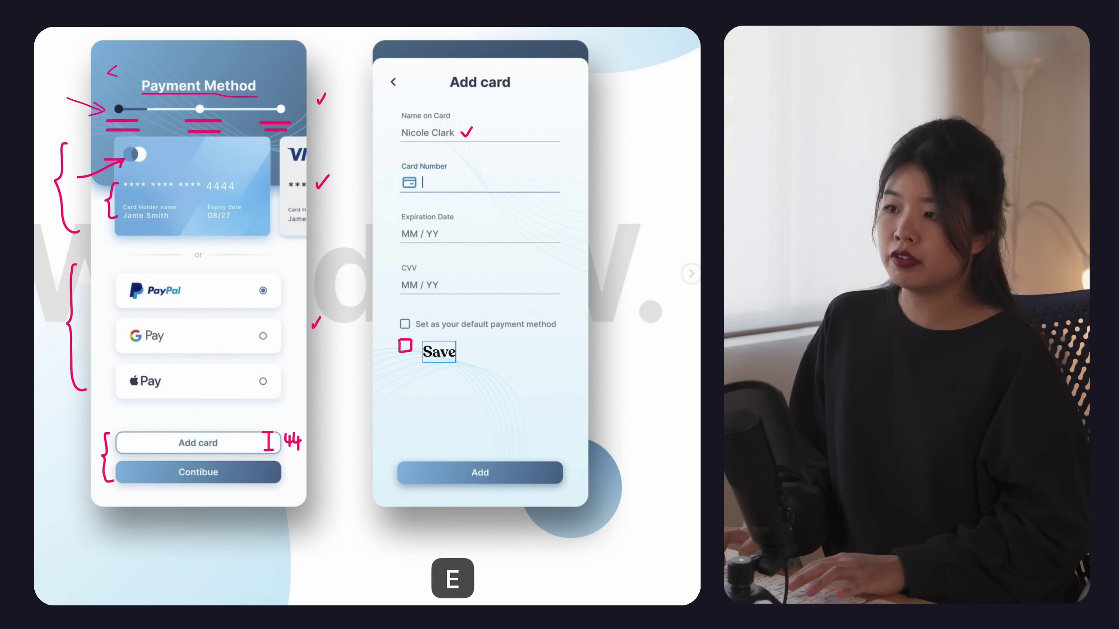
{"action": "key", "text": "BackSpace"}
{"action": "type", "text": "or future purchases"}
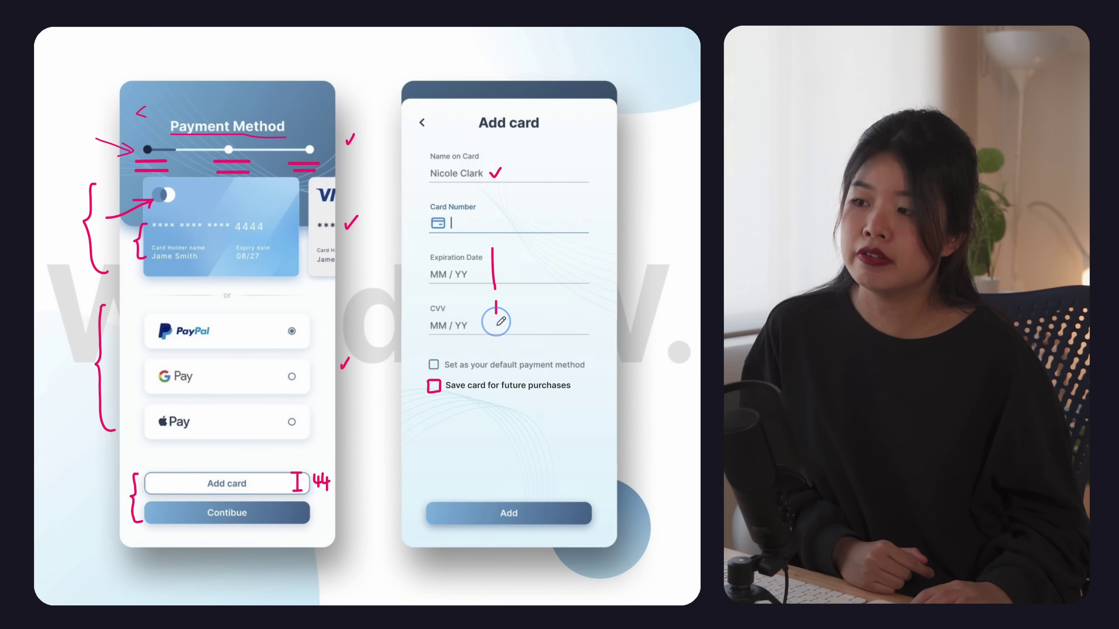
{"action": "key", "text": "super"}
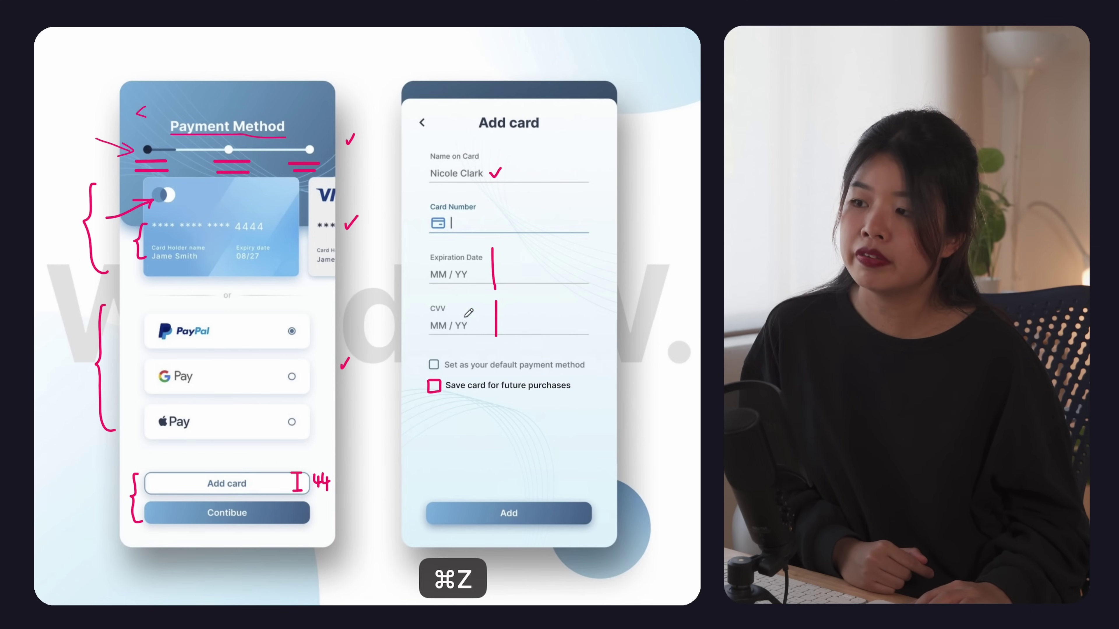
- Circle a 3 beside the CVV placeholder and mark under the Add card title
{"action": "left_click_drag", "start_coordinate": [467, 316], "coordinate": [470, 327]}
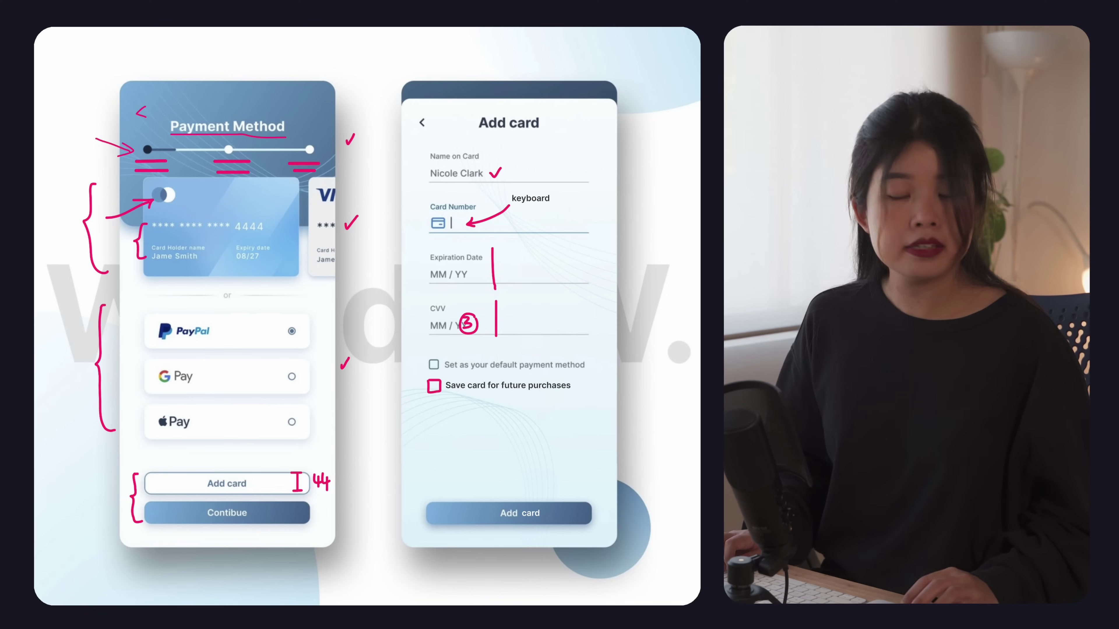
{"action": "key", "text": "super+p"}
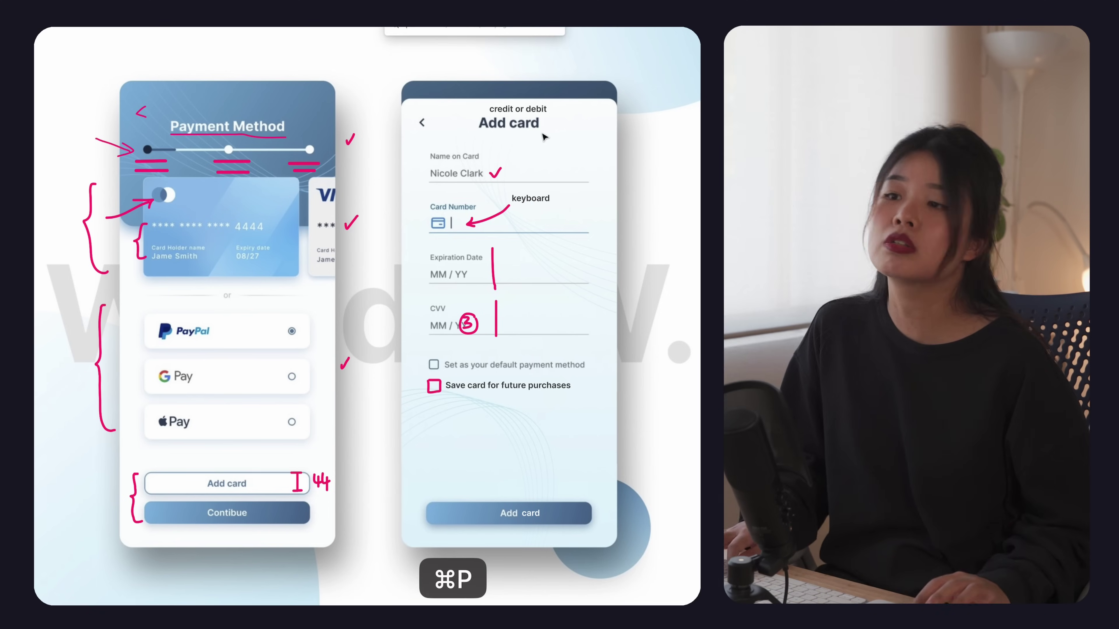
{"action": "key", "text": "Escape"}
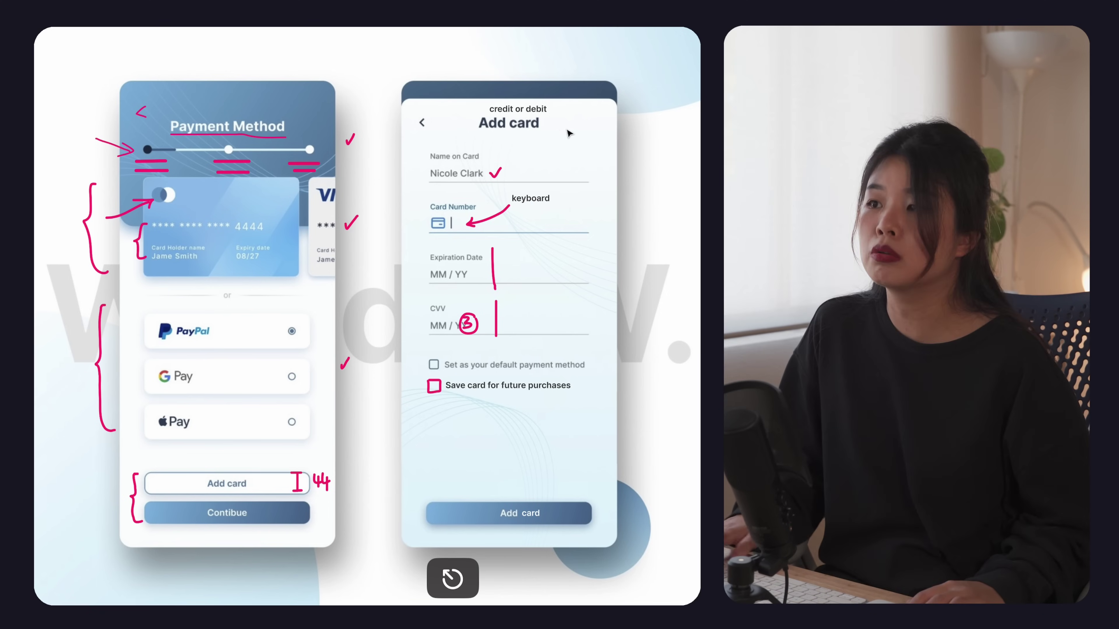
{"action": "key", "text": "shift+p"}
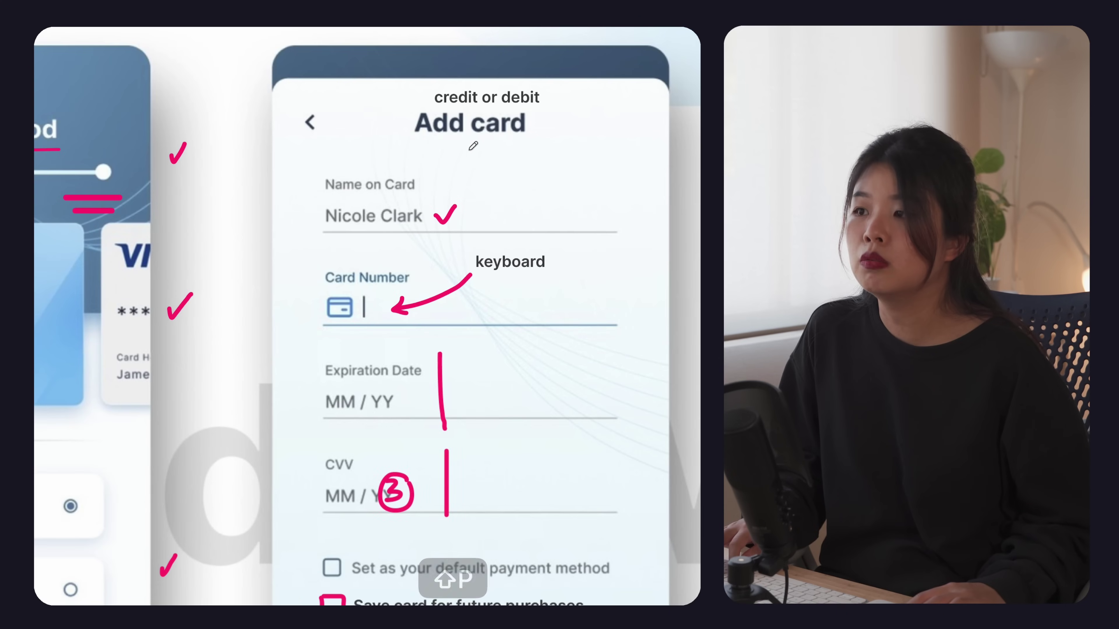
{"action": "left_click", "coordinate": [497, 137]}
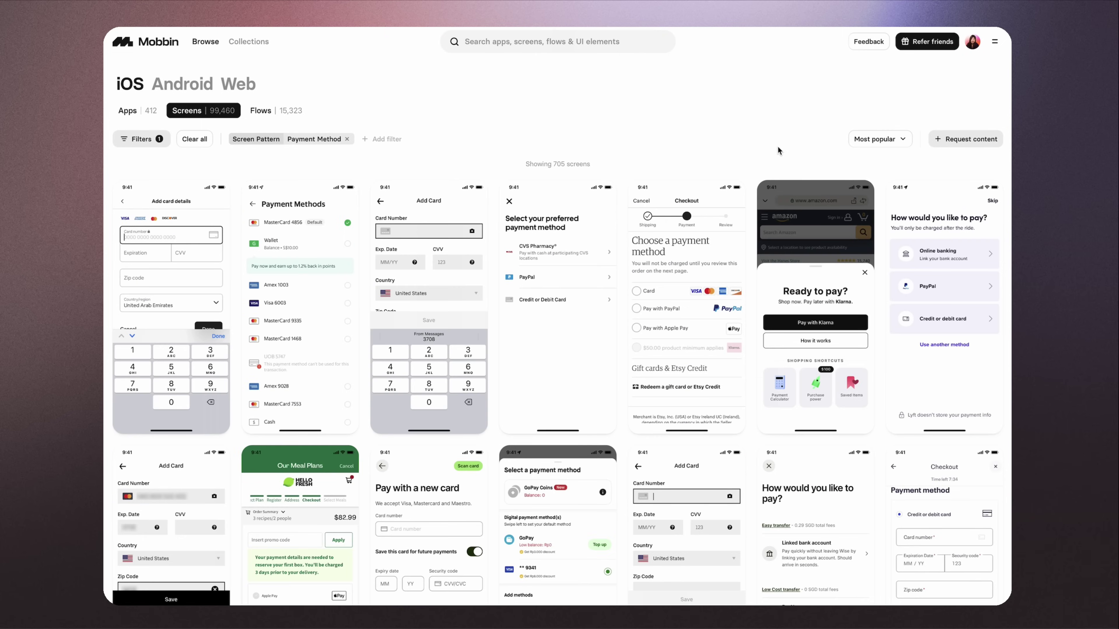
{"action": "scroll", "coordinate": [777, 145], "scroll_direction": "down", "scroll_amount": 15}
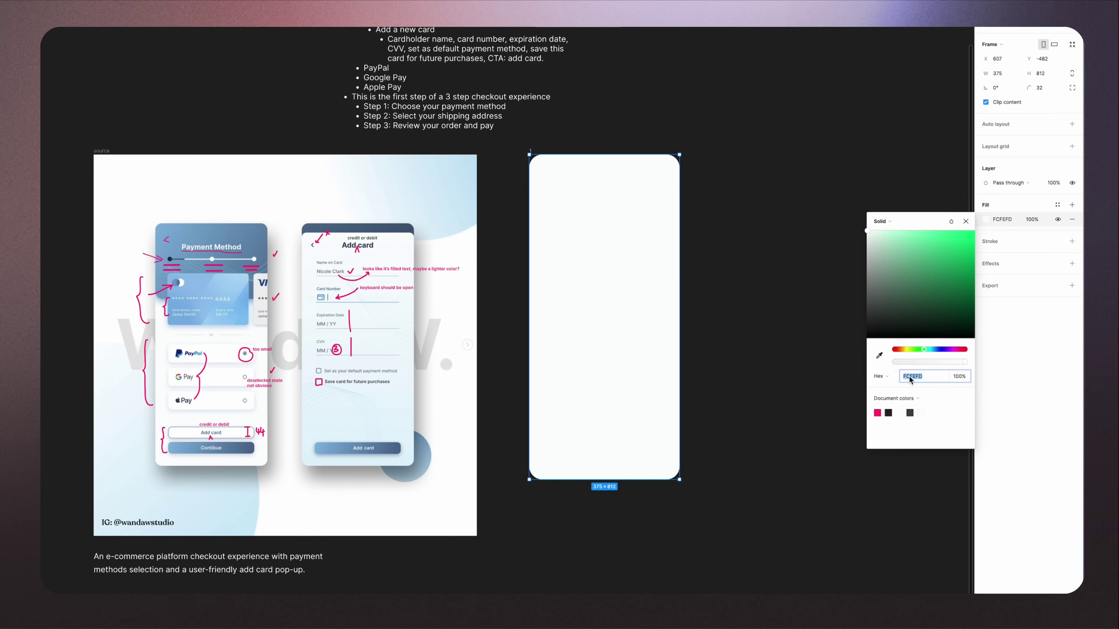
- Set the new phone frame's fill to the light blue-grey EFF3F5
{"action": "left_click_drag", "start_coordinate": [916, 349], "coordinate": [934, 352]}
{"action": "left_click_drag", "start_coordinate": [867, 230], "coordinate": [870, 235]}
{"action": "left_click", "coordinate": [609, 224]}
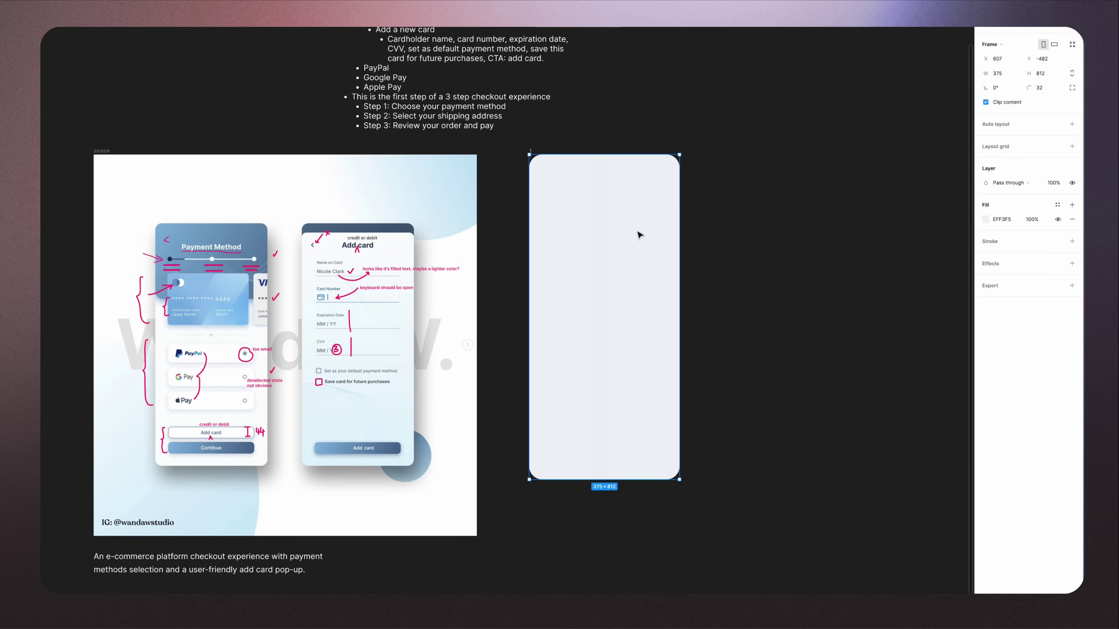
- Paste the iPhone status bar and Promotions header beside the frame, keeping the home indicator
{"action": "key", "text": "ctrl+v"}
{"action": "left_click_drag", "start_coordinate": [499, 174], "coordinate": [882, 174]}
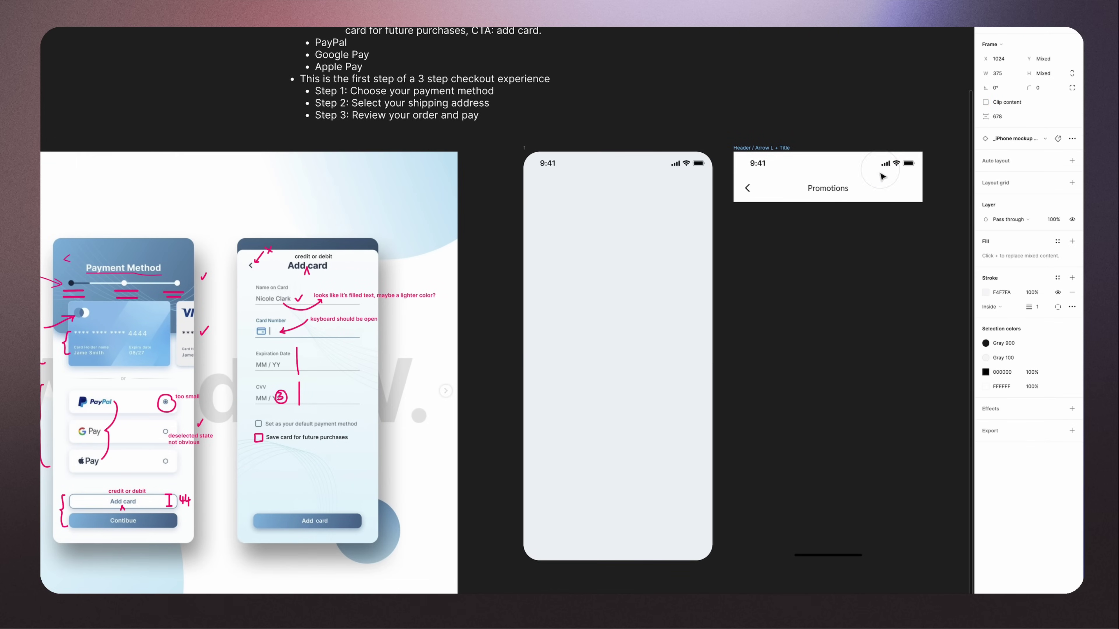
{"action": "left_click", "coordinate": [789, 555]}
{"action": "key", "text": "Delete"}
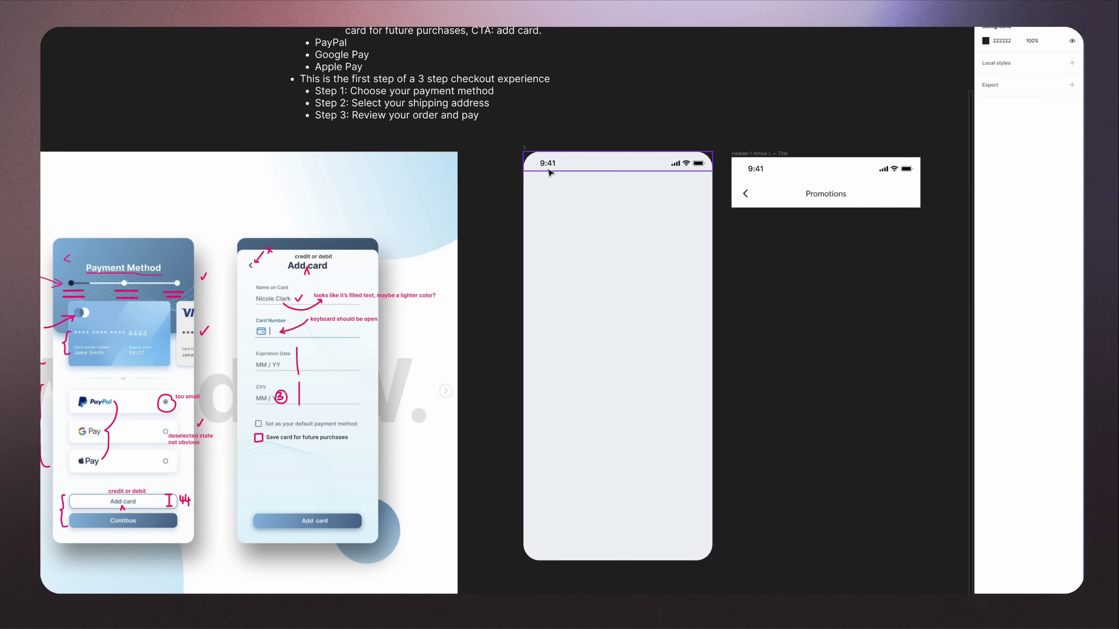
{"action": "left_click", "coordinate": [528, 152]}
{"action": "key", "text": "ctrl+z"}
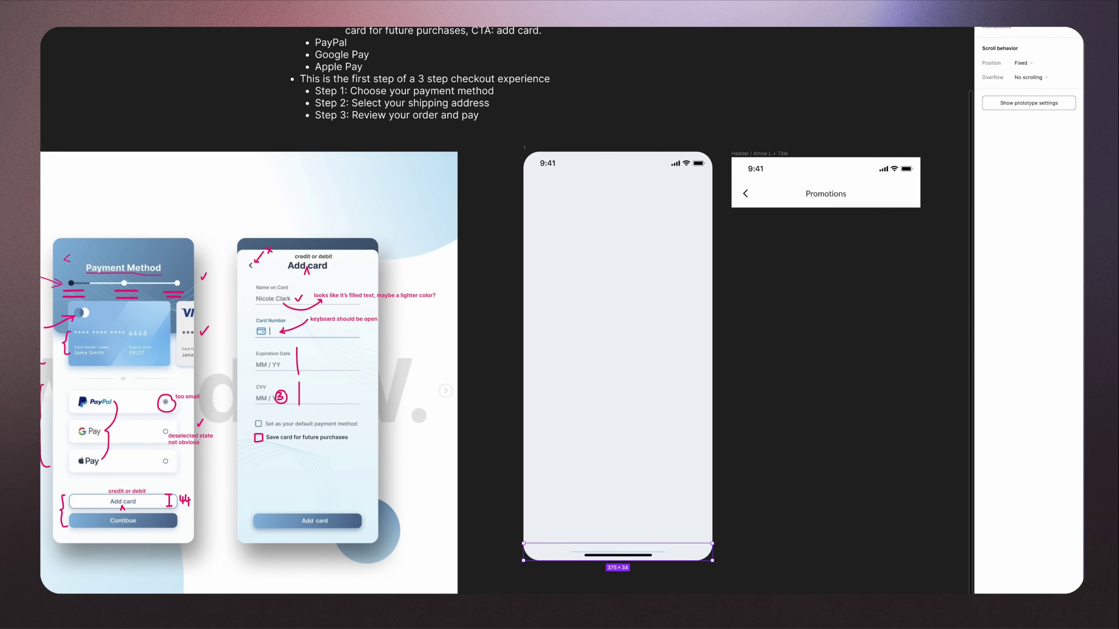
{"action": "left_click", "coordinate": [747, 155]}
- Move the header into the phone's top and give it a low-opacity 82B5DC drop shadow
{"action": "left_click_drag", "start_coordinate": [748, 155], "coordinate": [540, 176]}
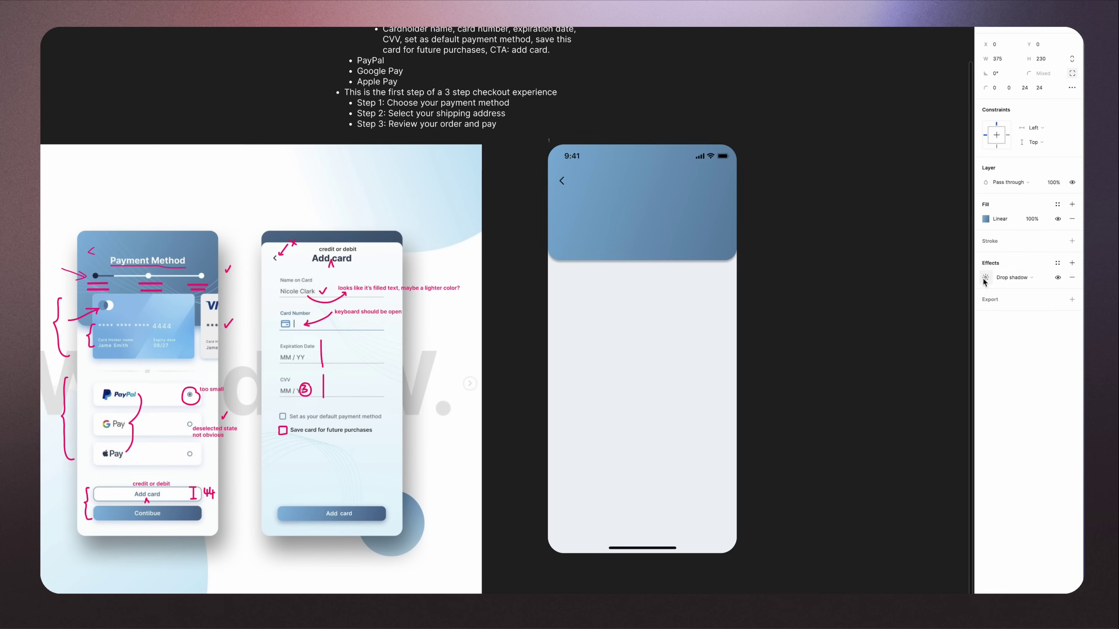
{"action": "left_click", "coordinate": [985, 277]}
{"action": "left_click", "coordinate": [878, 329]}
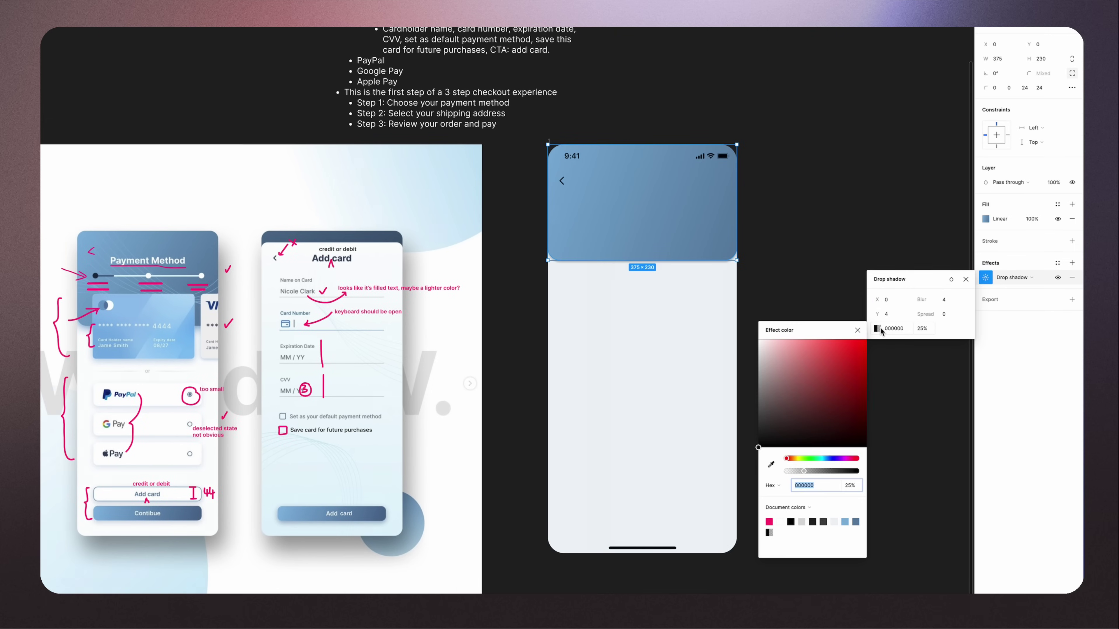
{"action": "left_click", "coordinate": [878, 328]}
{"action": "left_click", "coordinate": [878, 329]}
{"action": "left_click", "coordinate": [845, 522]}
{"action": "left_click", "coordinate": [825, 471]}
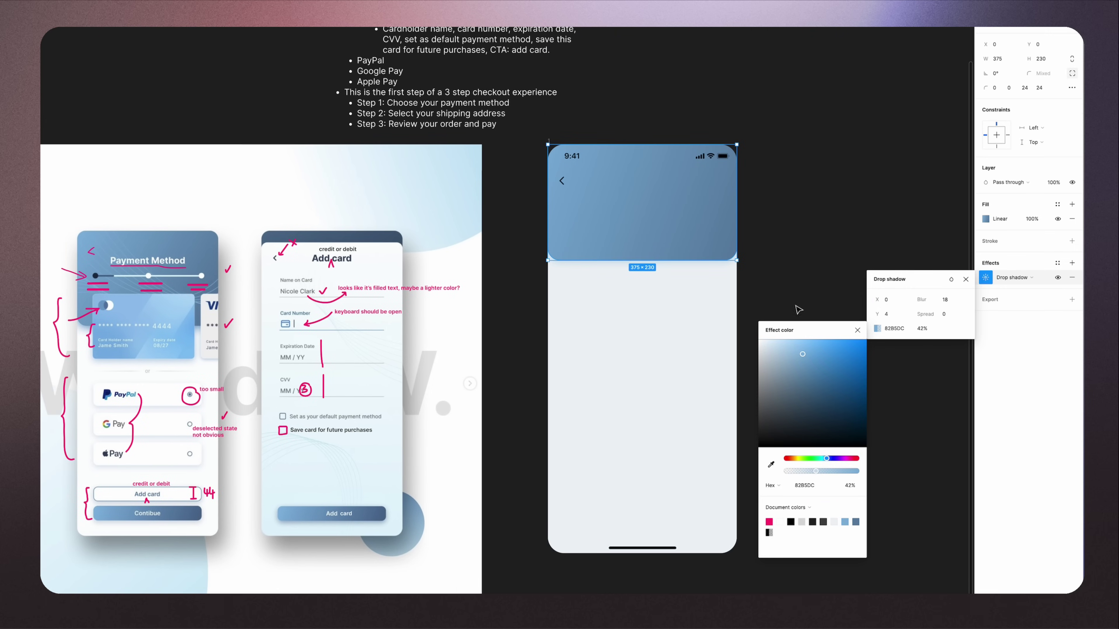
- Adjust the height of the progress line in the three-step indicator
{"action": "left_click", "coordinate": [1043, 62]}
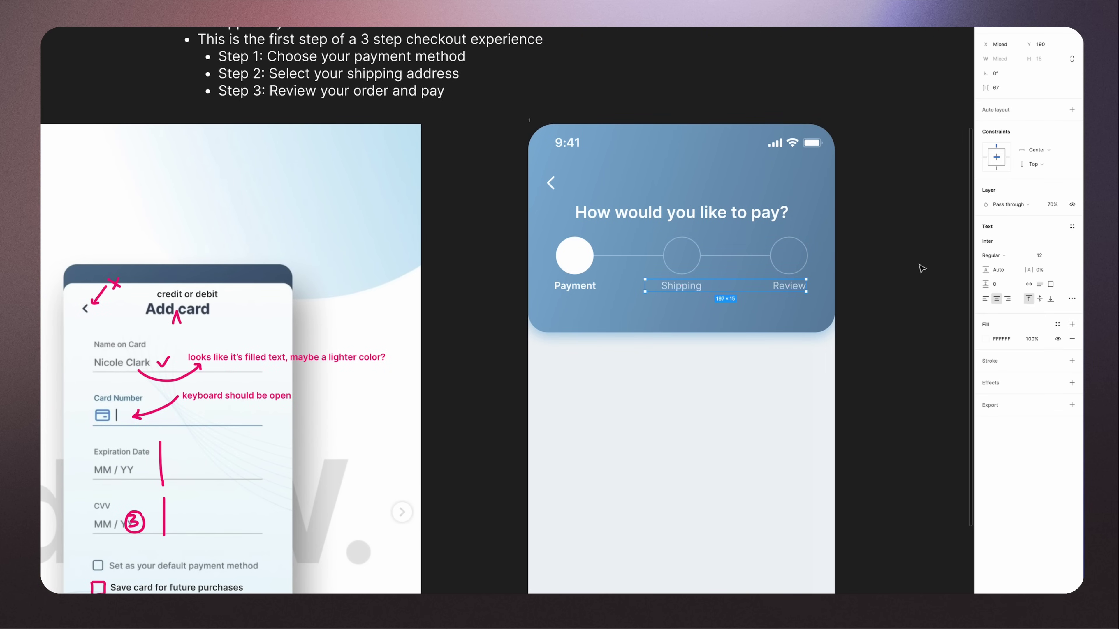
{"action": "left_click", "coordinate": [921, 269]}
{"action": "scroll", "coordinate": [920, 265], "scroll_direction": "down", "scroll_amount": 5}
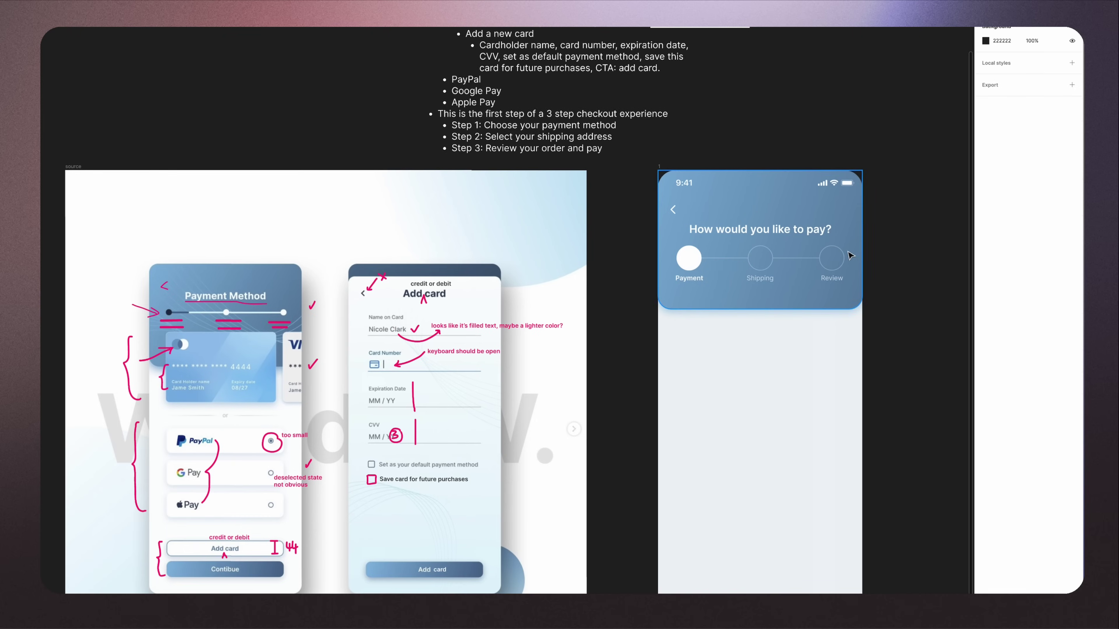
{"action": "scroll", "coordinate": [848, 252], "scroll_direction": "up", "scroll_amount": 5}
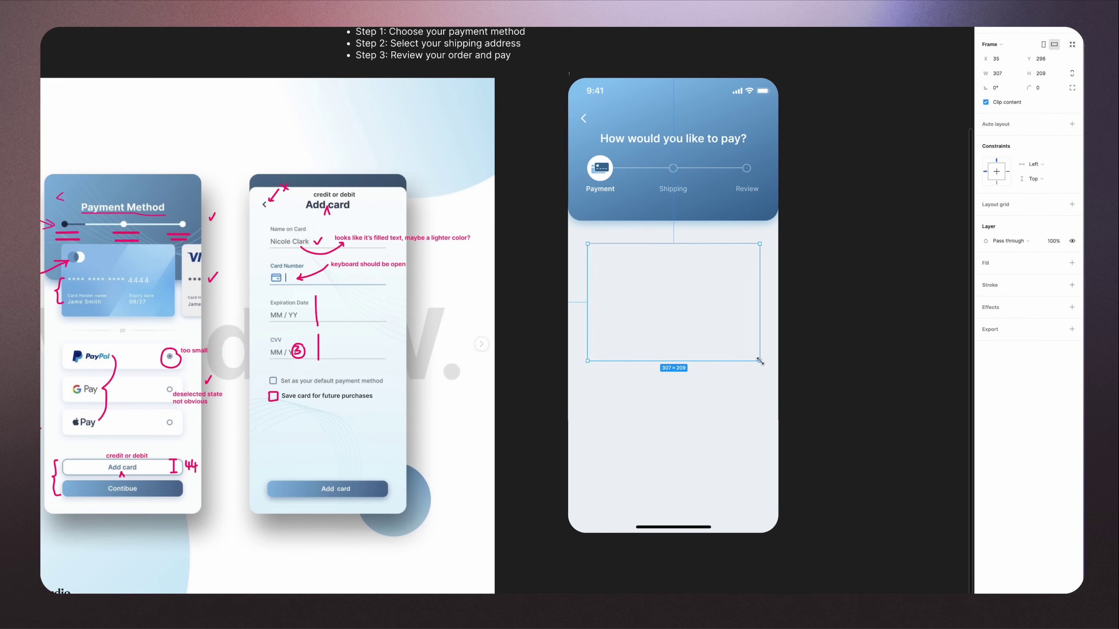
- Extend the blue header down to 272 behind the white payment card
{"action": "scroll", "coordinate": [565, 220], "scroll_direction": "up", "scroll_amount": 3}
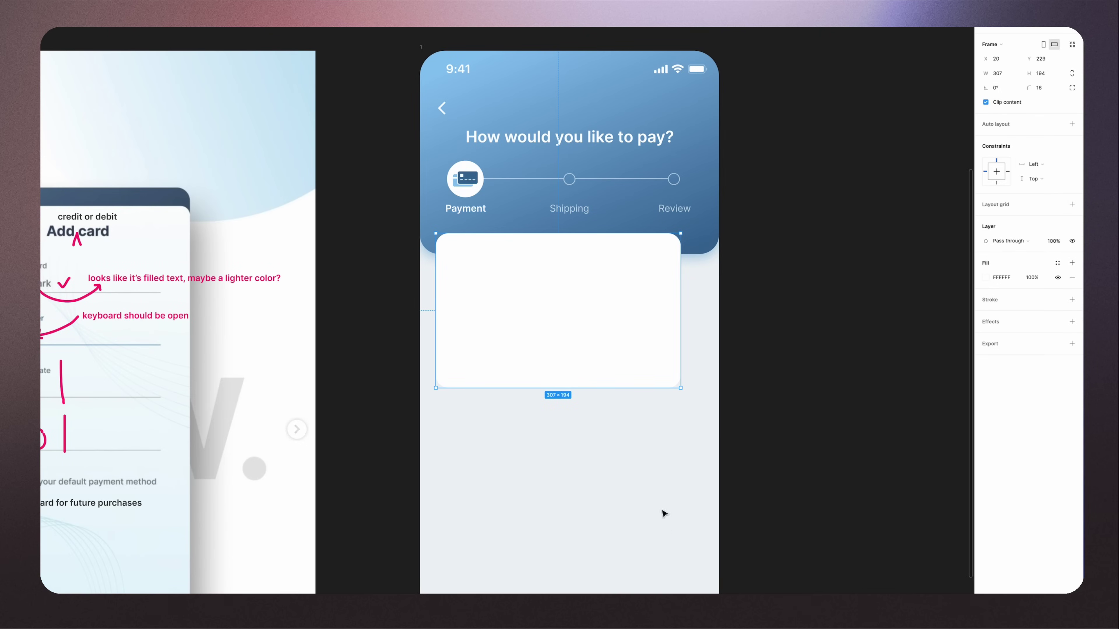
{"action": "scroll", "coordinate": [664, 513], "scroll_direction": "down", "scroll_amount": 3}
{"action": "left_click", "coordinate": [574, 325]}
{"action": "mouse_move", "coordinate": [574, 325]}
{"action": "left_mouse_down"}
{"action": "mouse_move", "coordinate": [575, 357]}
{"action": "mouse_move", "coordinate": [580, 334]}
{"action": "left_mouse_up"}
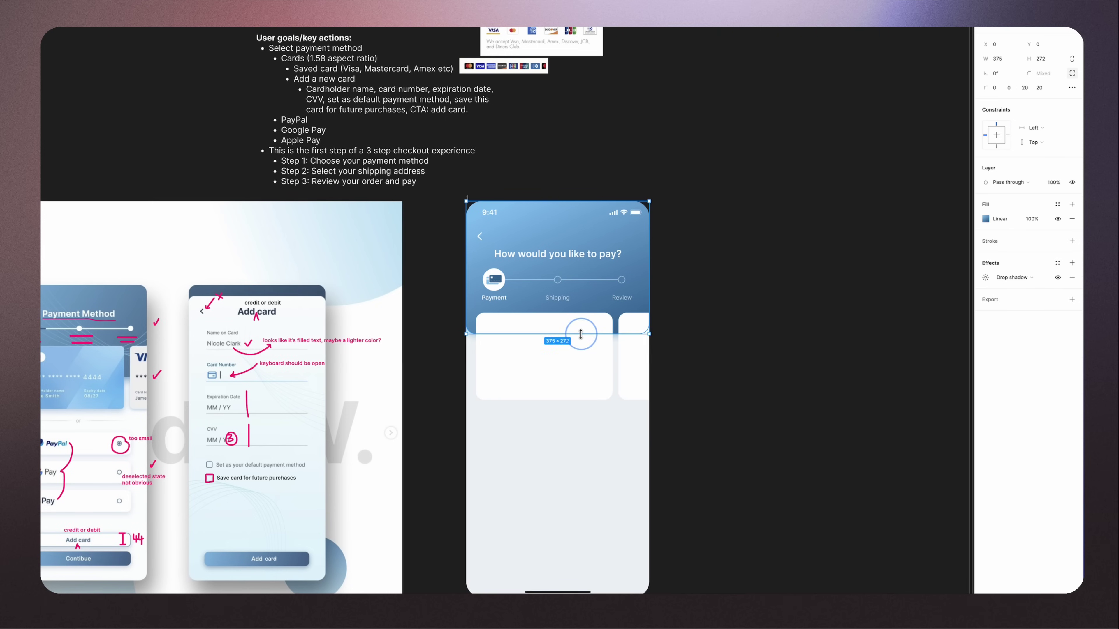
{"action": "left_click", "coordinate": [571, 387]}
{"action": "scroll", "coordinate": [618, 480], "scroll_direction": "down", "scroll_amount": 2}
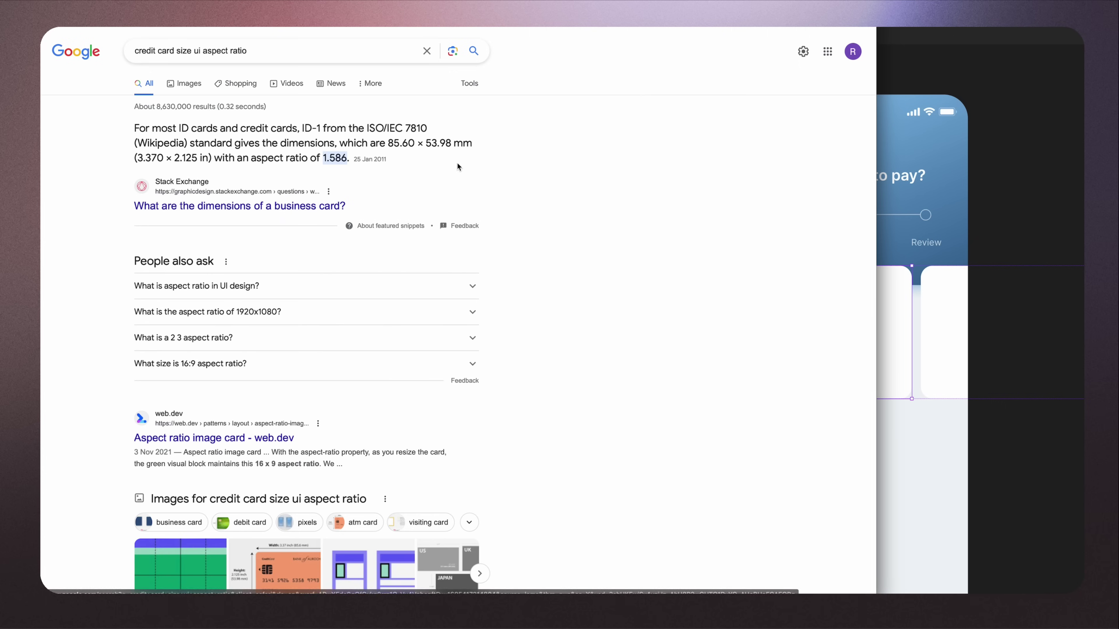
{"action": "scroll", "coordinate": [639, 225], "scroll_direction": "down", "scroll_amount": 5}
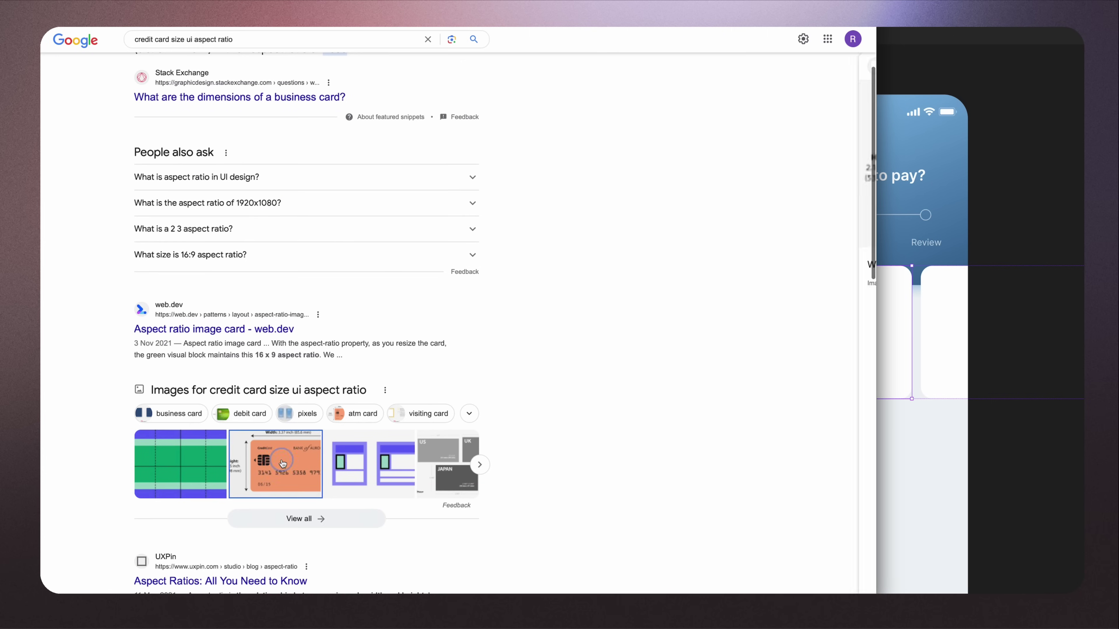
{"action": "left_click", "coordinate": [283, 463]}
- Draw a full-width 375×96 rectangle across the phone with a linear gradient fill
{"action": "scroll", "coordinate": [406, 342], "scroll_direction": "up", "scroll_amount": 5}
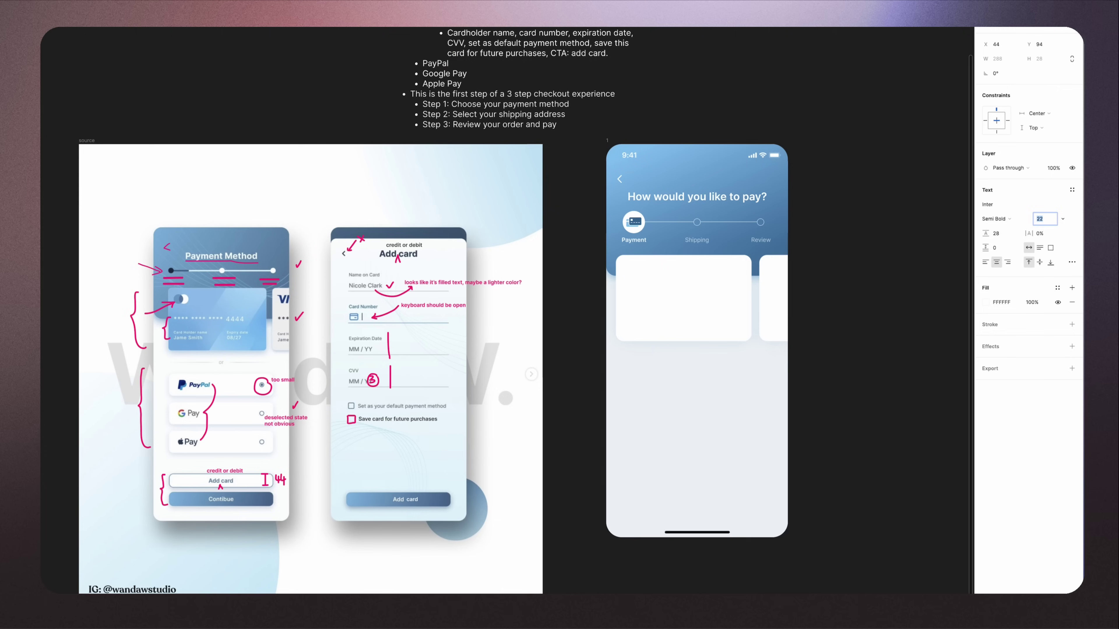
{"action": "key", "text": "Escape"}
{"action": "scroll", "coordinate": [793, 177], "scroll_direction": "up", "scroll_amount": 5}
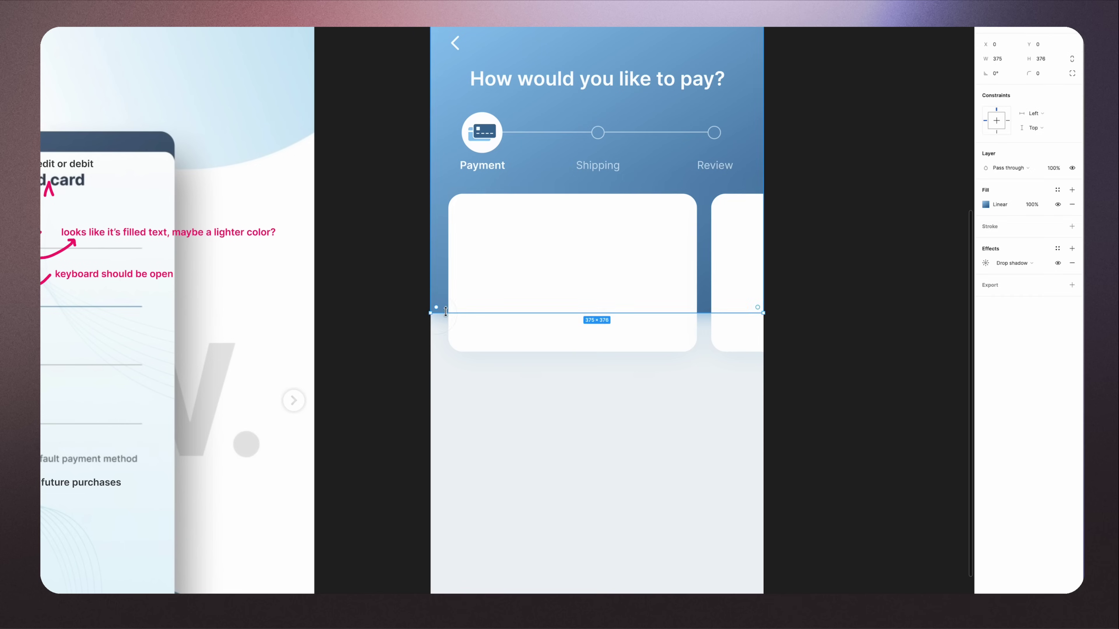
{"action": "scroll", "coordinate": [430, 405], "scroll_direction": "down", "scroll_amount": 3}
{"action": "left_click_drag", "start_coordinate": [430, 402], "coordinate": [763, 487]}
{"action": "left_click", "coordinate": [986, 204]}
{"action": "left_click", "coordinate": [882, 205]}
{"action": "left_click", "coordinate": [883, 219]}
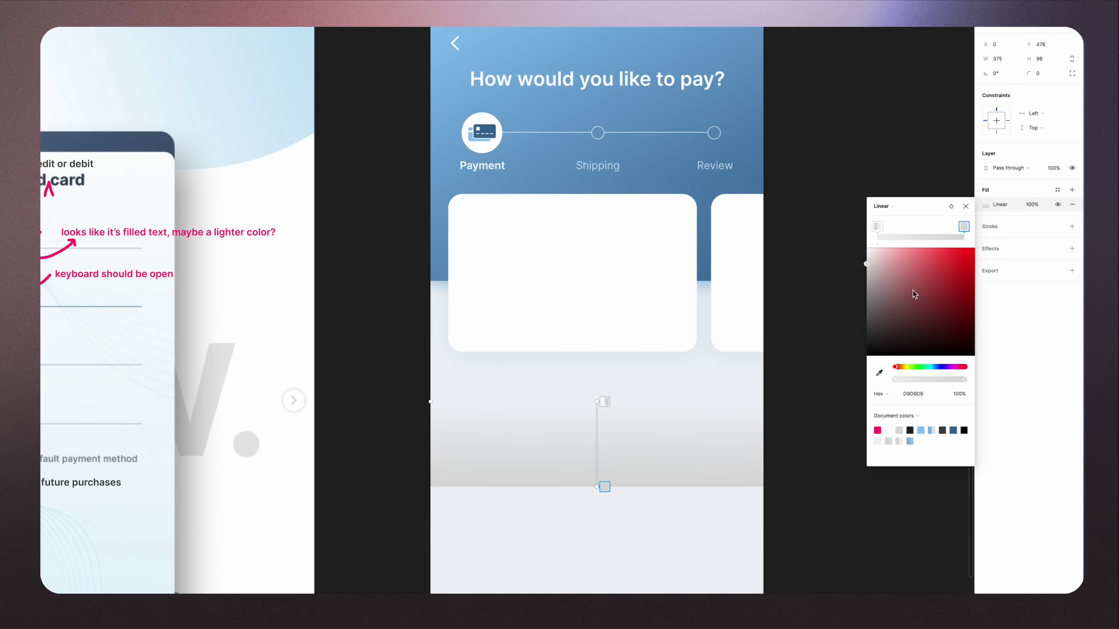
{"action": "left_click_drag", "start_coordinate": [916, 292], "coordinate": [866, 248]}
- Eyedrop the header blue into one gradient stop and place the strip under the header
{"action": "left_click", "coordinate": [879, 373]}
{"action": "left_click", "coordinate": [670, 590]}
{"action": "left_click", "coordinate": [880, 373]}
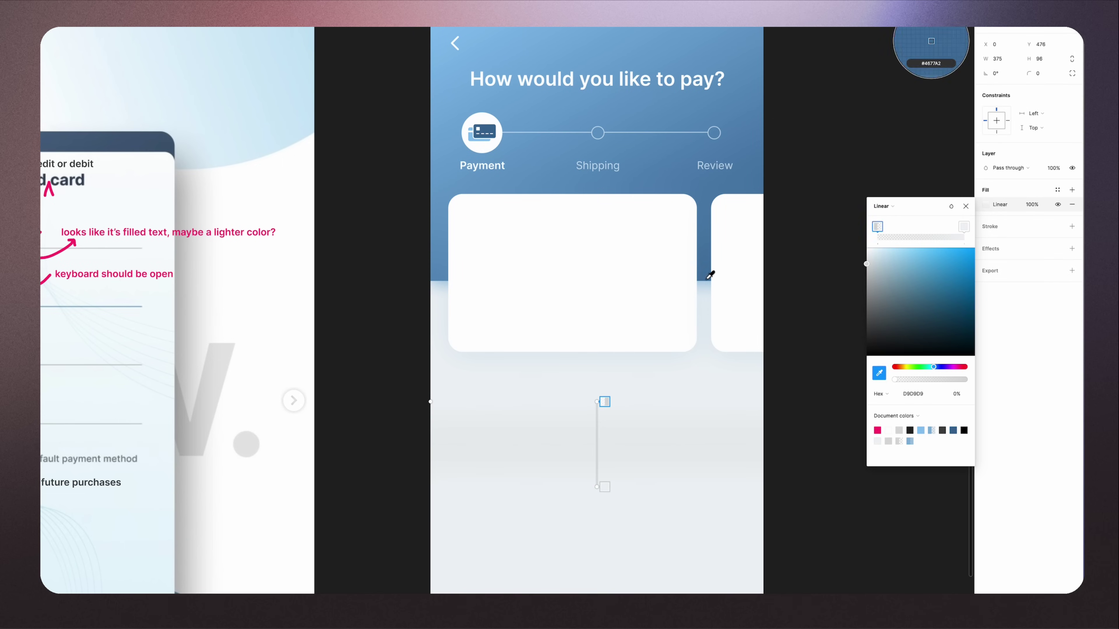
{"action": "left_click", "coordinate": [707, 275]}
{"action": "left_click_drag", "start_coordinate": [654, 430], "coordinate": [637, 430]}
{"action": "left_click_drag", "start_coordinate": [509, 445], "coordinate": [512, 332]}
{"action": "left_click", "coordinate": [554, 397]}
- Nudge the card icon right on the 'Add a new card' tile of the second screen
{"action": "scroll", "coordinate": [640, 414], "scroll_direction": "down", "scroll_amount": 3}
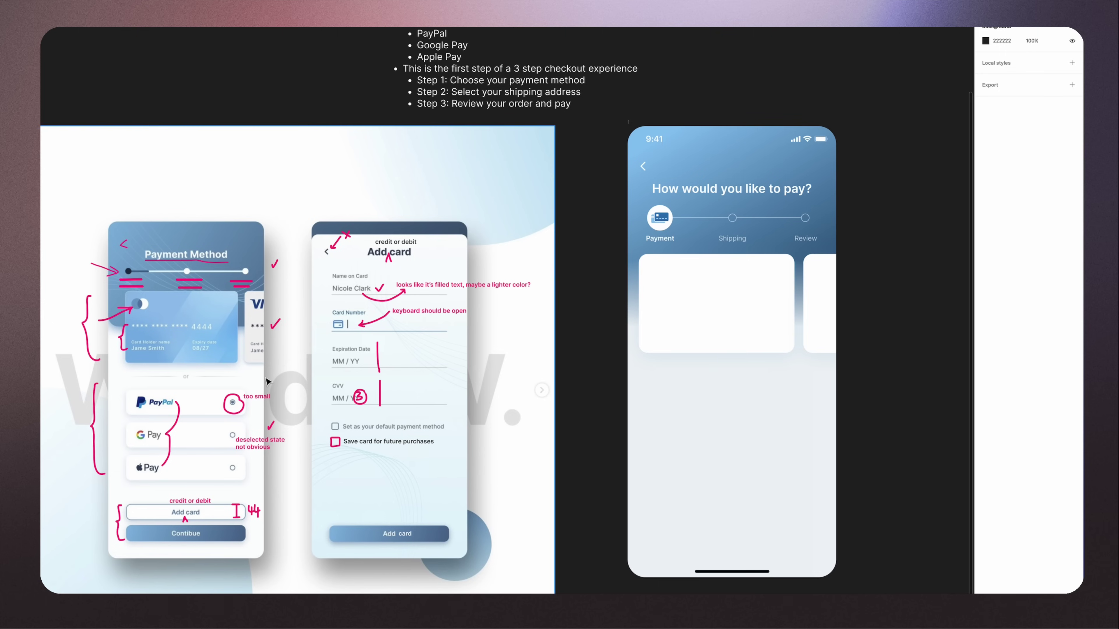
{"action": "scroll", "coordinate": [266, 381], "scroll_direction": "down", "scroll_amount": 3}
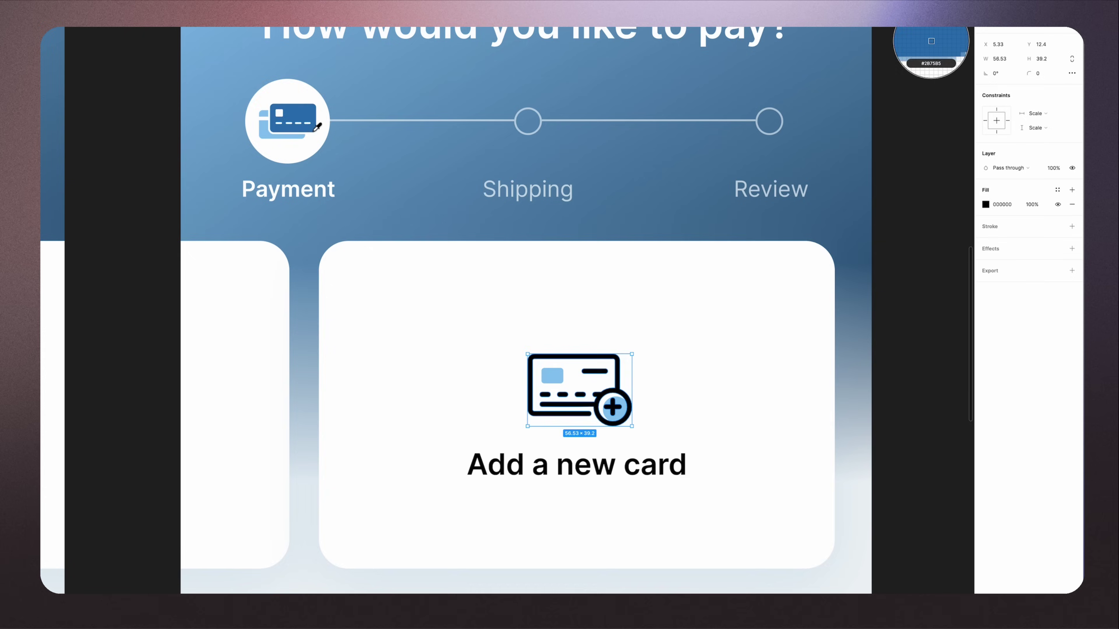
{"action": "scroll", "coordinate": [684, 387], "scroll_direction": "down", "scroll_amount": 2}
{"action": "left_click", "coordinate": [627, 384]}
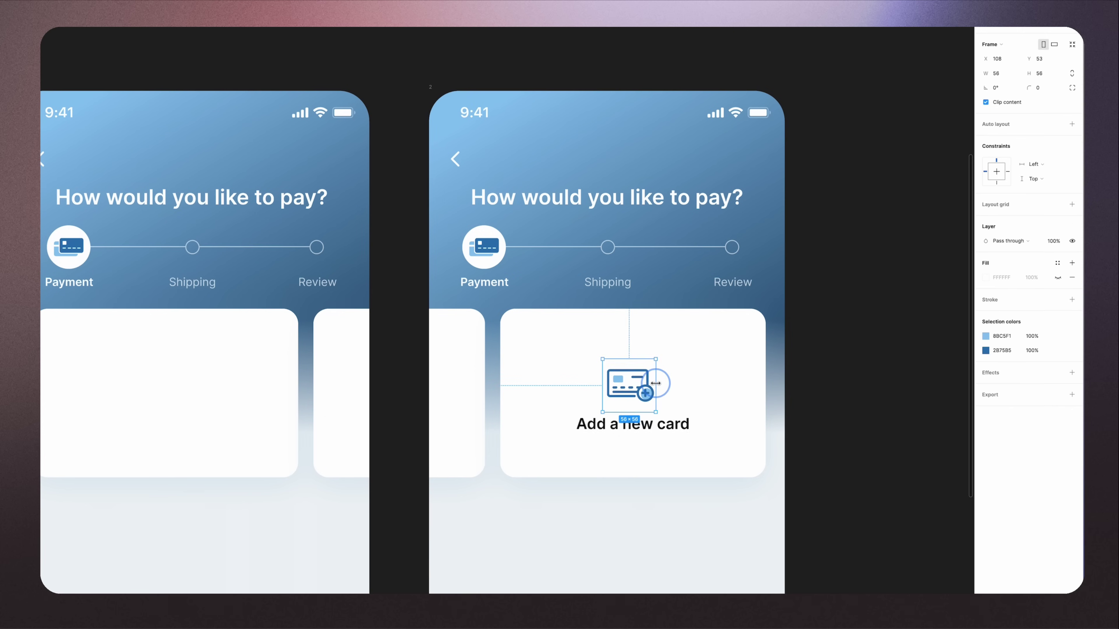
{"action": "left_click_drag", "start_coordinate": [630, 383], "coordinate": [633, 384]}
{"action": "scroll", "coordinate": [738, 324], "scroll_direction": "down", "scroll_amount": 3}
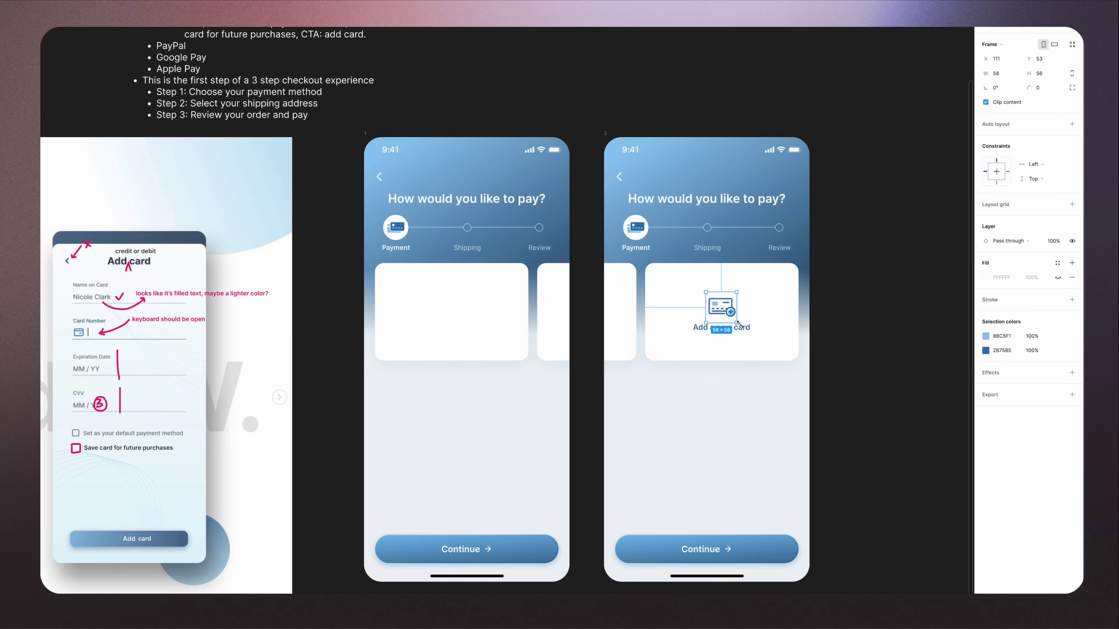
{"action": "left_click", "coordinate": [738, 318], "text": "shift"}
{"action": "left_click", "coordinate": [732, 344]}
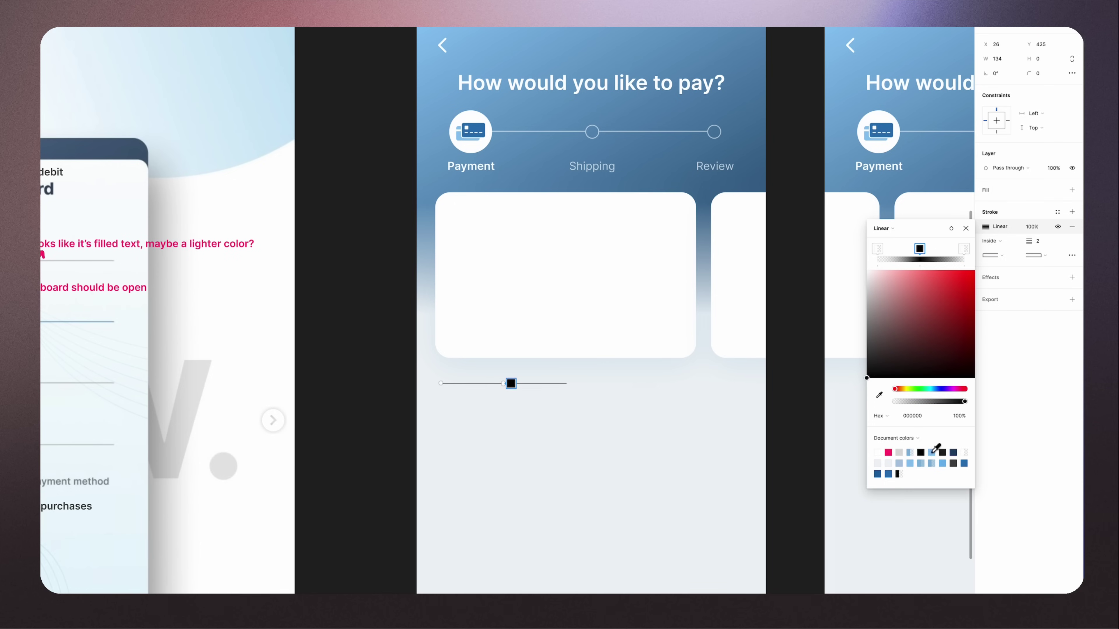
- Give the divider a three-stop gradient and duplicate the 335×54 option row 12 px below
{"action": "left_click", "coordinate": [932, 452]}
{"action": "left_click", "coordinate": [964, 249]}
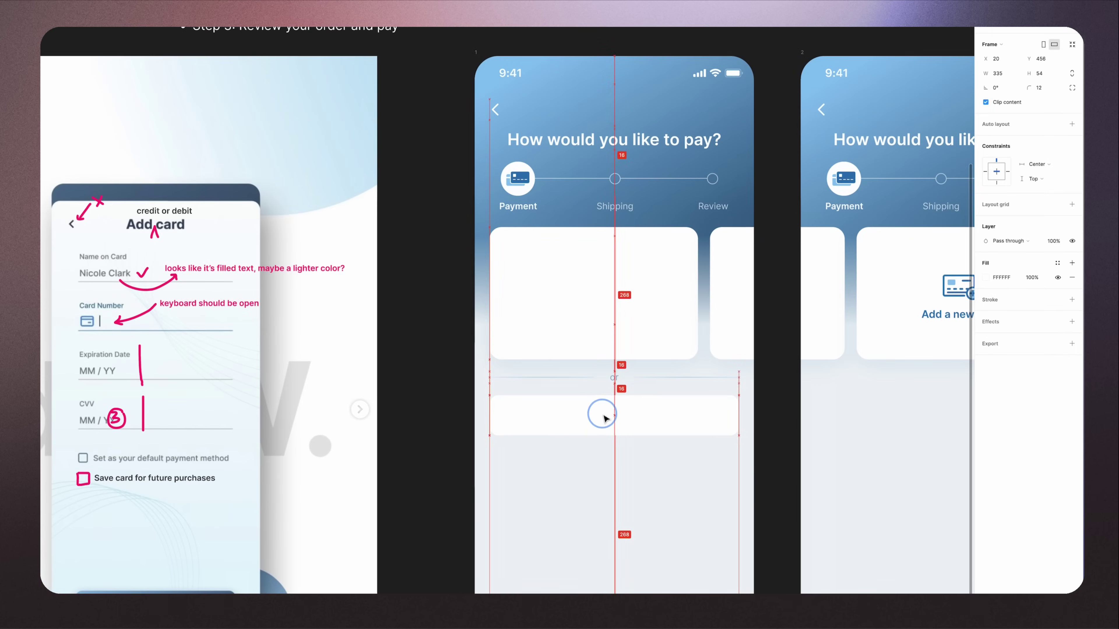
{"action": "left_click_drag", "start_coordinate": [603, 416], "coordinate": [645, 461]}
- Turn the top payment-option row into a reusable component
{"action": "left_click", "coordinate": [629, 424], "text": "shift"}
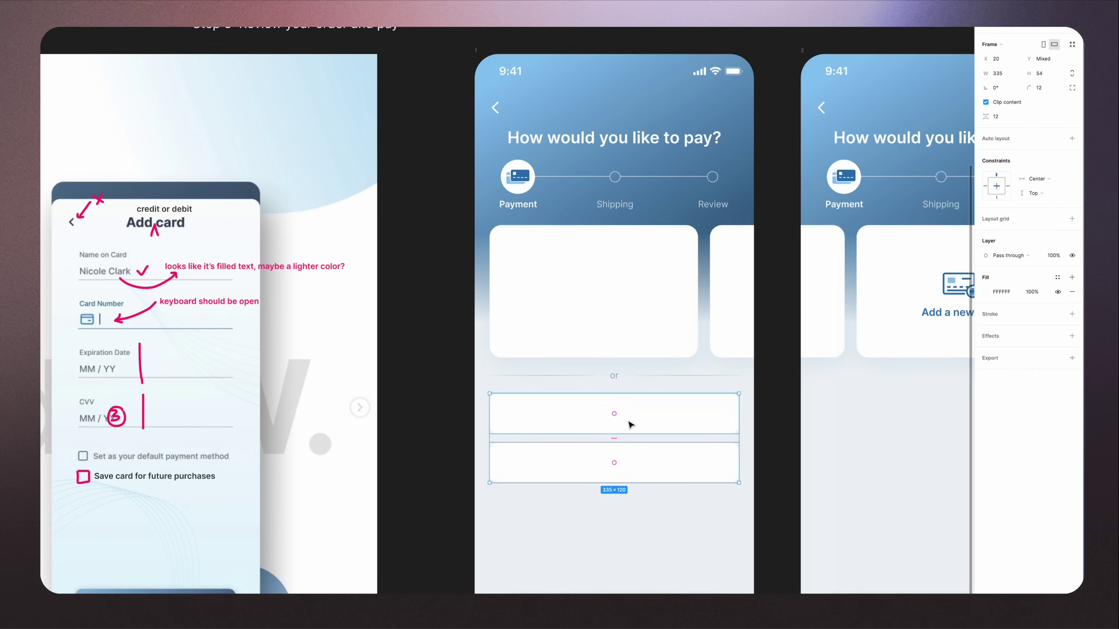
{"action": "scroll", "coordinate": [630, 424], "scroll_direction": "down", "scroll_amount": 5}
{"action": "left_click", "coordinate": [677, 359]}
{"action": "key", "text": "ctrl+alt+k"}
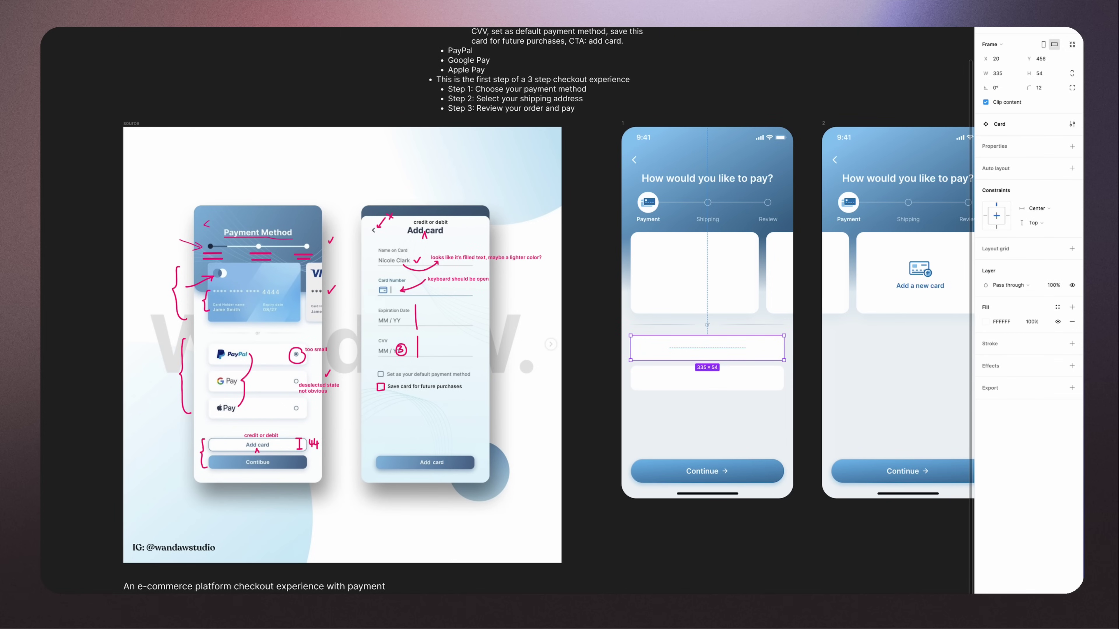
{"action": "scroll", "coordinate": [762, 386], "scroll_direction": "up", "scroll_amount": 4}
{"action": "left_click", "coordinate": [740, 384]}
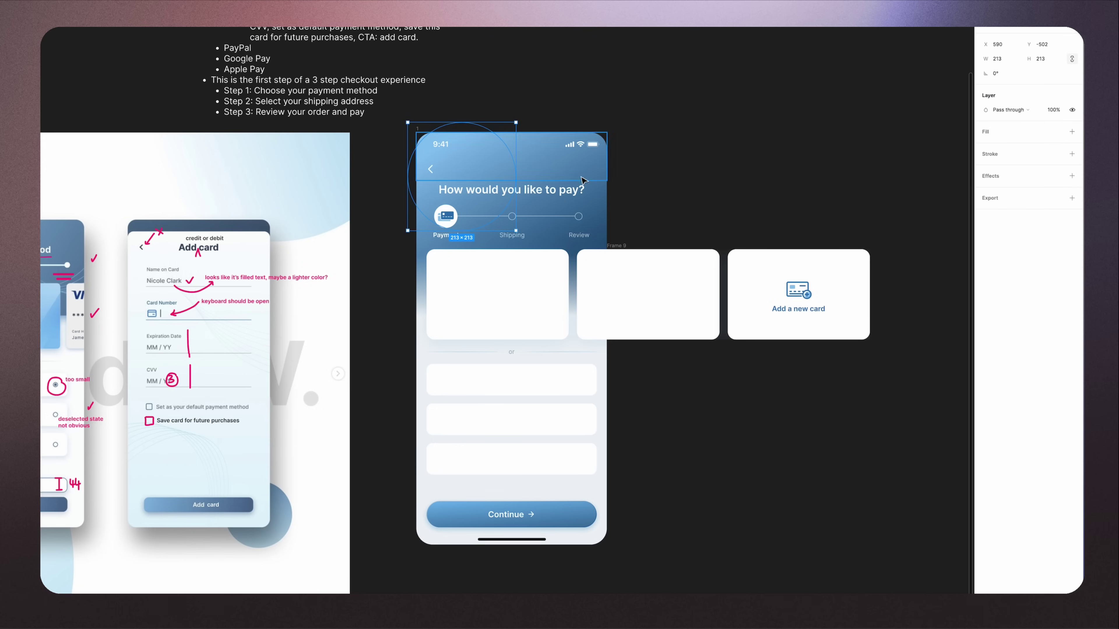
- Edit the carousel card's radial fill and the header's linear gradient fill
{"action": "left_click", "coordinate": [985, 204]}
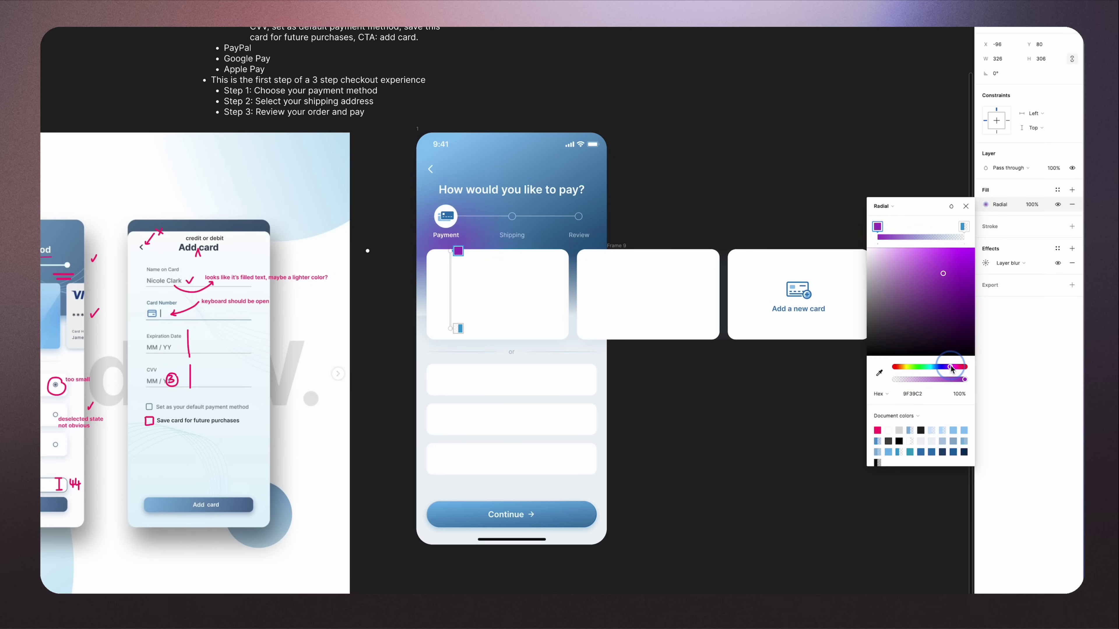
{"action": "left_click", "coordinate": [986, 205]}
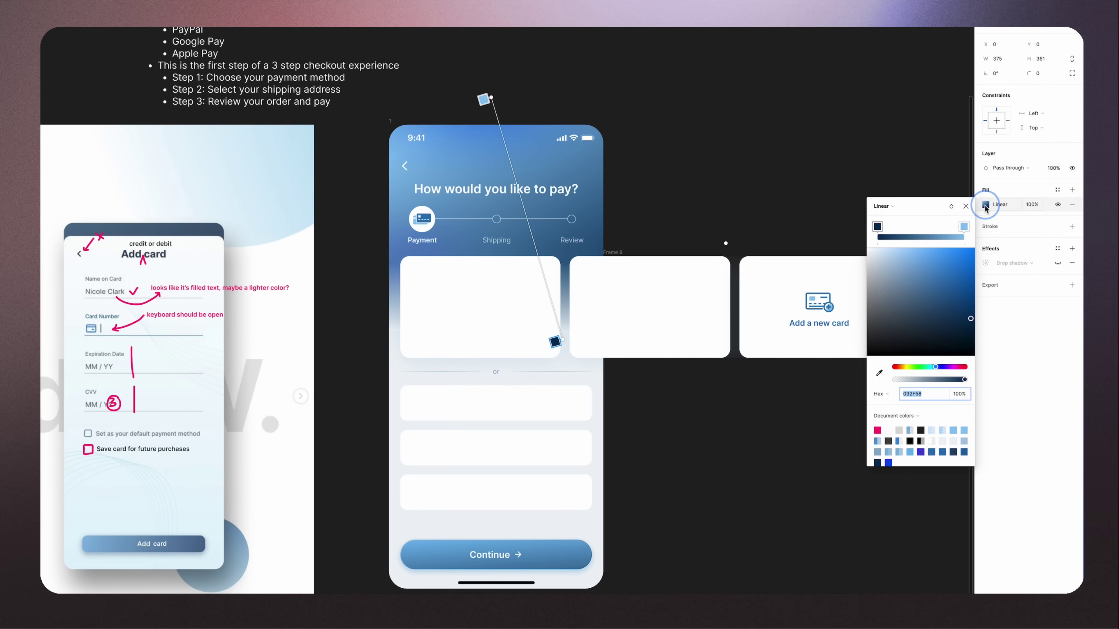
{"action": "left_click", "coordinate": [737, 170]}
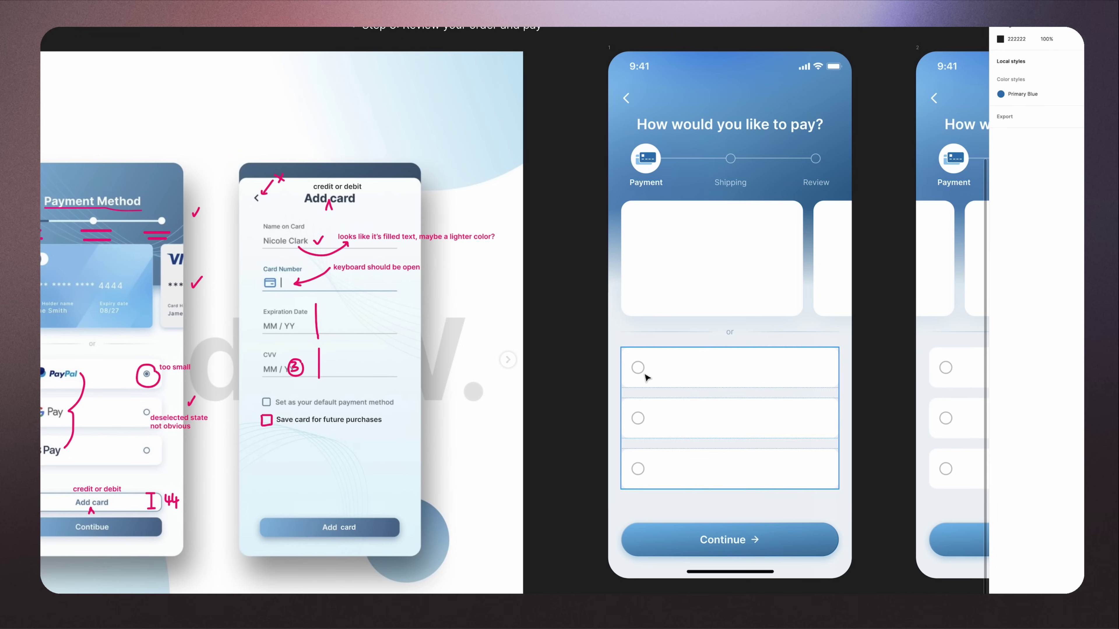
- Rewrite the payment option subtitle as a savings note ending 'with this method'
{"action": "left_click", "coordinate": [639, 369]}
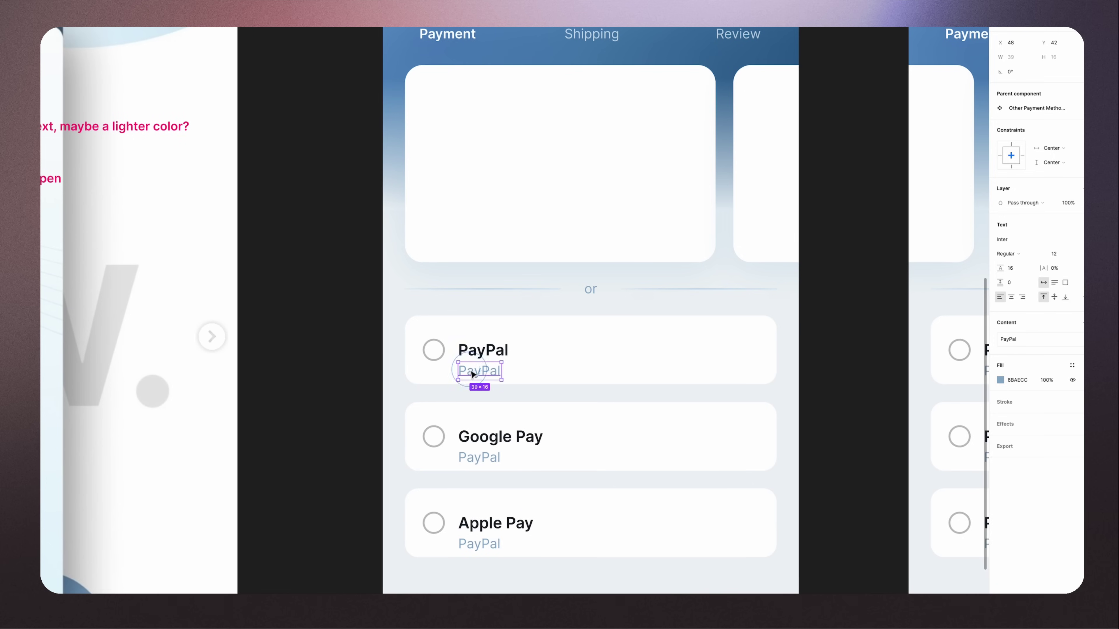
{"action": "type", "text": "Save 2% when you pay"}
{"action": "type", "text": "with this method"}
{"action": "key", "text": "Escape"}
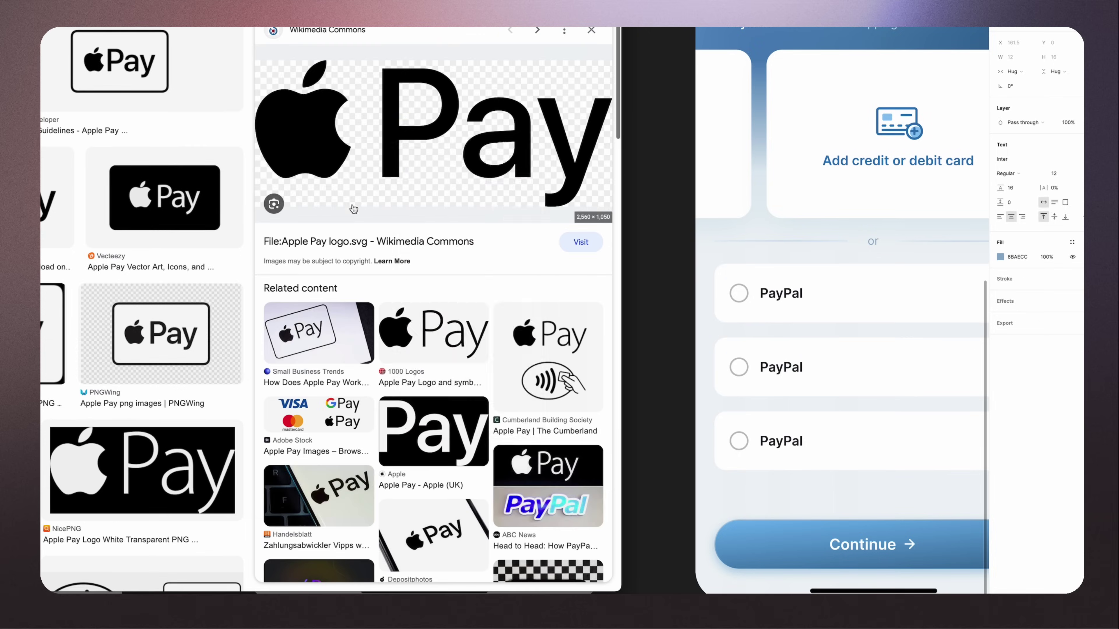
- Paste the Apple Pay logo into its row and widen the gap between logos and labels
{"action": "right_click", "coordinate": [388, 126]}
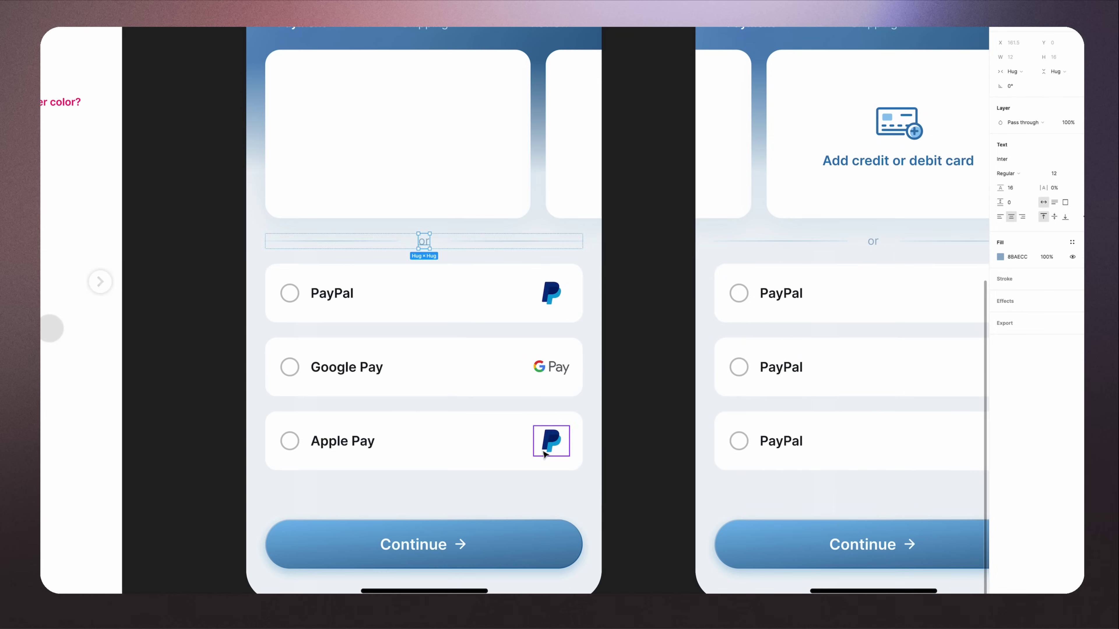
{"action": "left_click", "coordinate": [545, 454]}
{"action": "key", "text": "ctrl+v"}
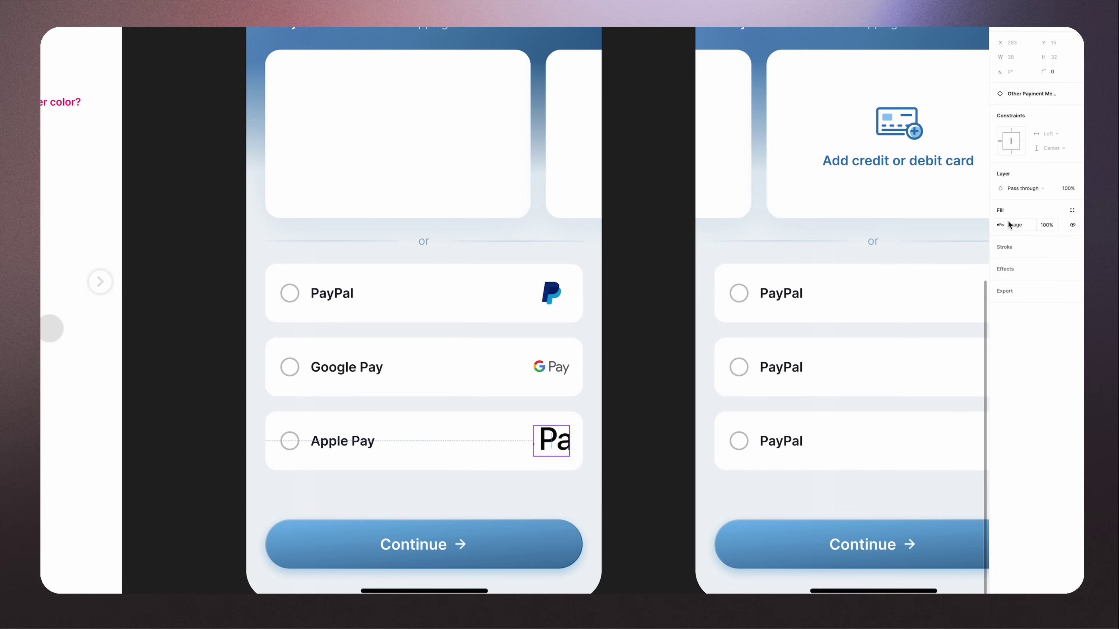
{"action": "left_click", "coordinate": [551, 293]}
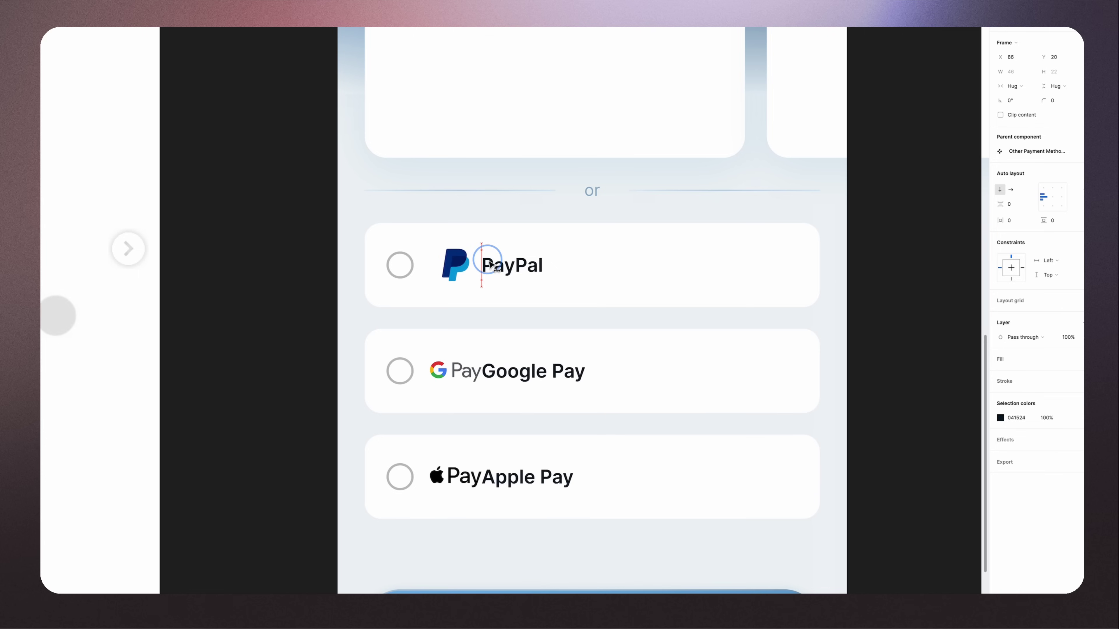
{"action": "left_click_drag", "start_coordinate": [489, 265], "coordinate": [507, 265]}
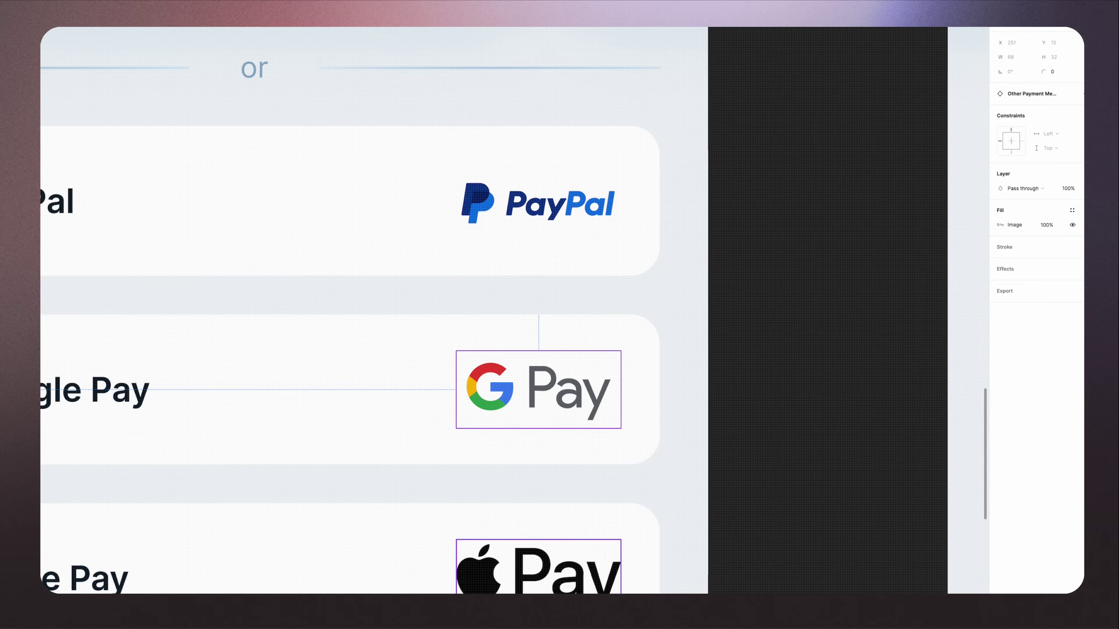
- Check the image settings of the Apple Pay and Google Pay logos
{"action": "double_click", "coordinate": [546, 463]}
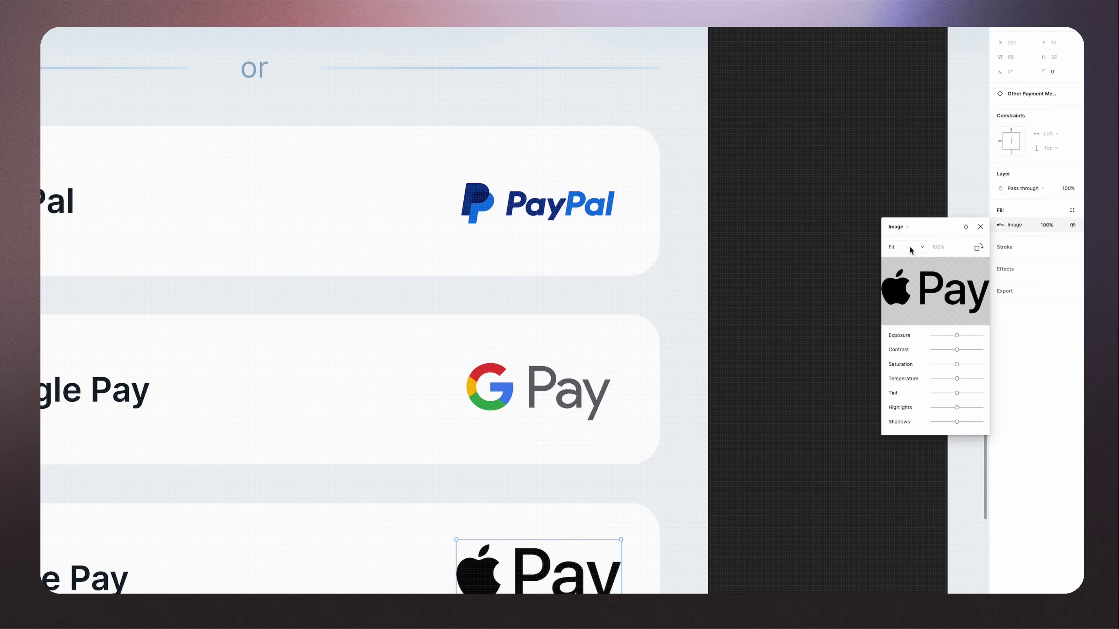
{"action": "scroll", "coordinate": [639, 492], "scroll_direction": "up", "scroll_amount": 3}
{"action": "scroll", "coordinate": [616, 463], "scroll_direction": "down", "scroll_amount": 8}
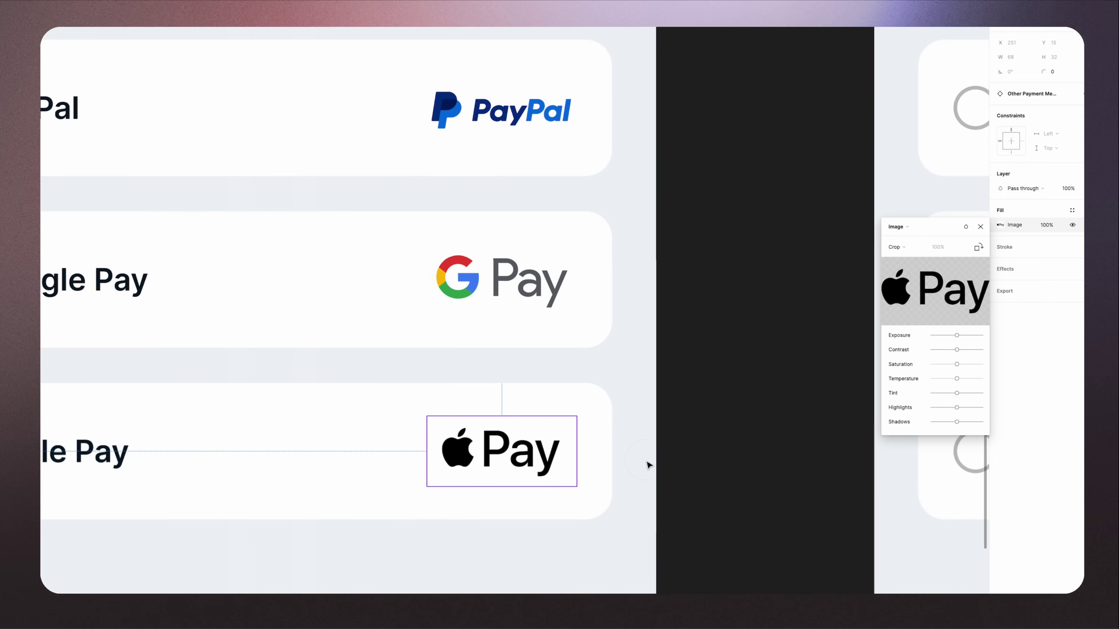
{"action": "left_click", "coordinate": [580, 380]}
{"action": "double_click", "coordinate": [579, 381]}
{"action": "scroll", "coordinate": [580, 380], "scroll_direction": "up", "scroll_amount": 3}
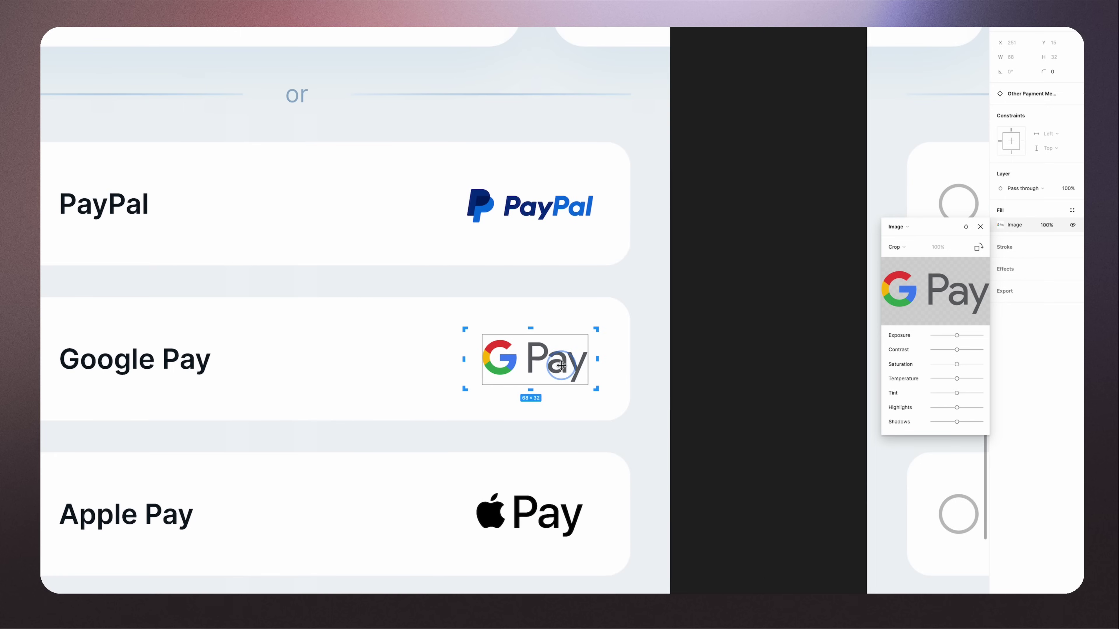
{"action": "key", "text": "Escape"}
{"action": "scroll", "coordinate": [661, 163], "scroll_direction": "down", "scroll_amount": 5}
{"action": "scroll", "coordinate": [661, 162], "scroll_direction": "right", "scroll_amount": 5}
- Duplicate the first payment screen into a third frame
{"action": "left_click", "coordinate": [427, 151]}
{"action": "left_click", "coordinate": [178, 151]}
{"action": "key", "text": "ctrl+d"}
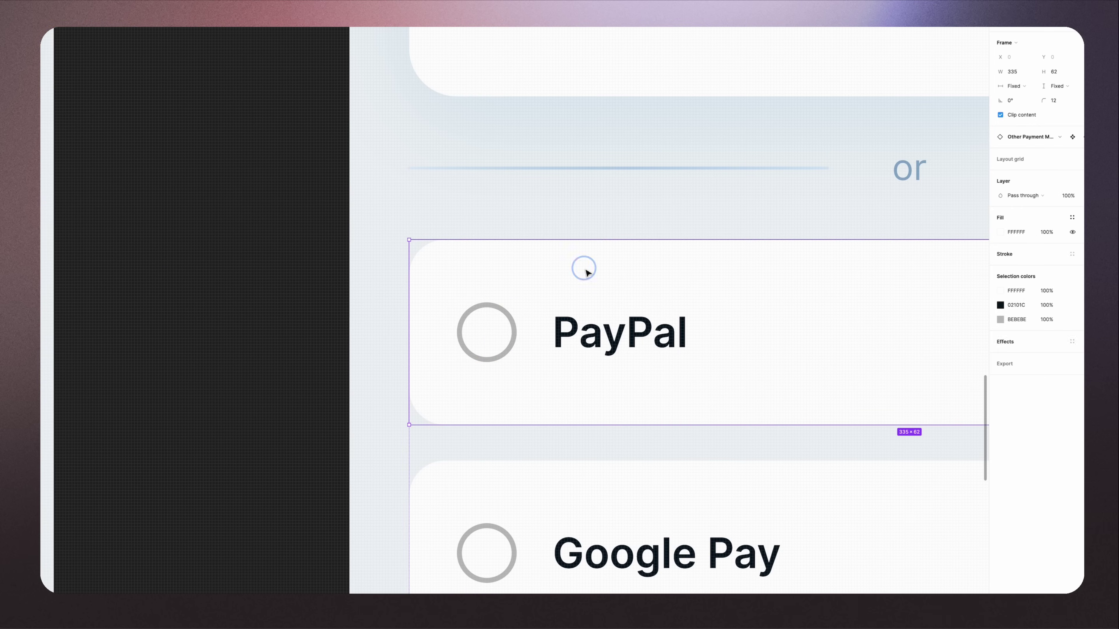
- Check PayPal's radio on the third screen and set the Apple Pay row to 50% opacity
{"action": "double_click", "coordinate": [460, 339]}
{"action": "scroll", "coordinate": [459, 342], "scroll_direction": "down", "scroll_amount": 3}
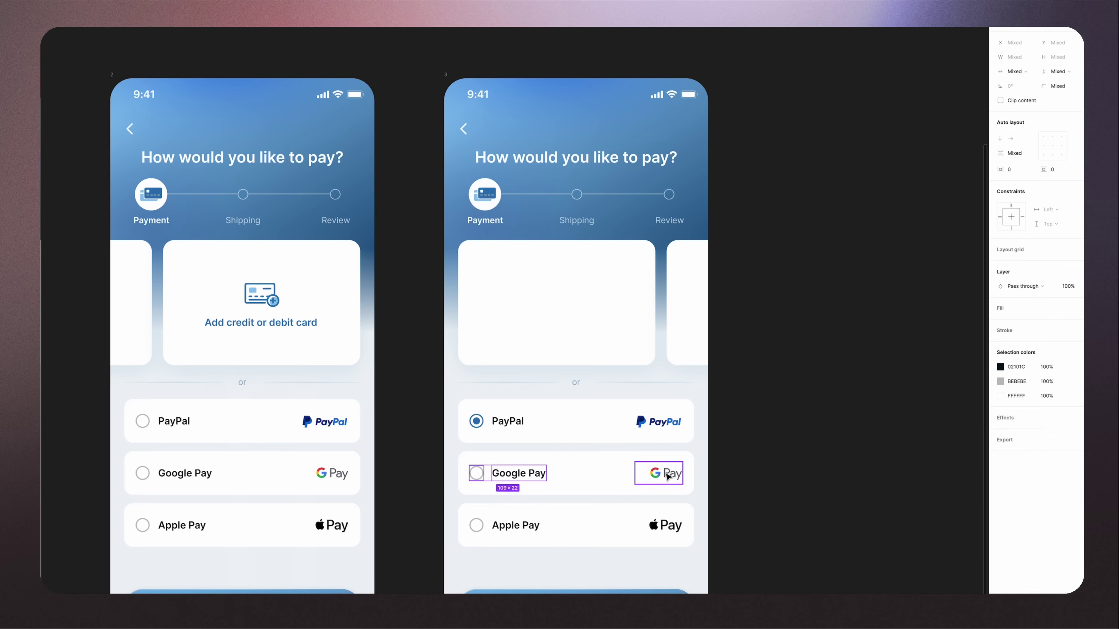
{"action": "left_click", "coordinate": [528, 534], "text": "shift"}
{"action": "key", "text": "5"}
{"action": "left_click", "coordinate": [754, 510]}
{"action": "scroll", "coordinate": [732, 507], "scroll_direction": "down", "scroll_amount": 2}
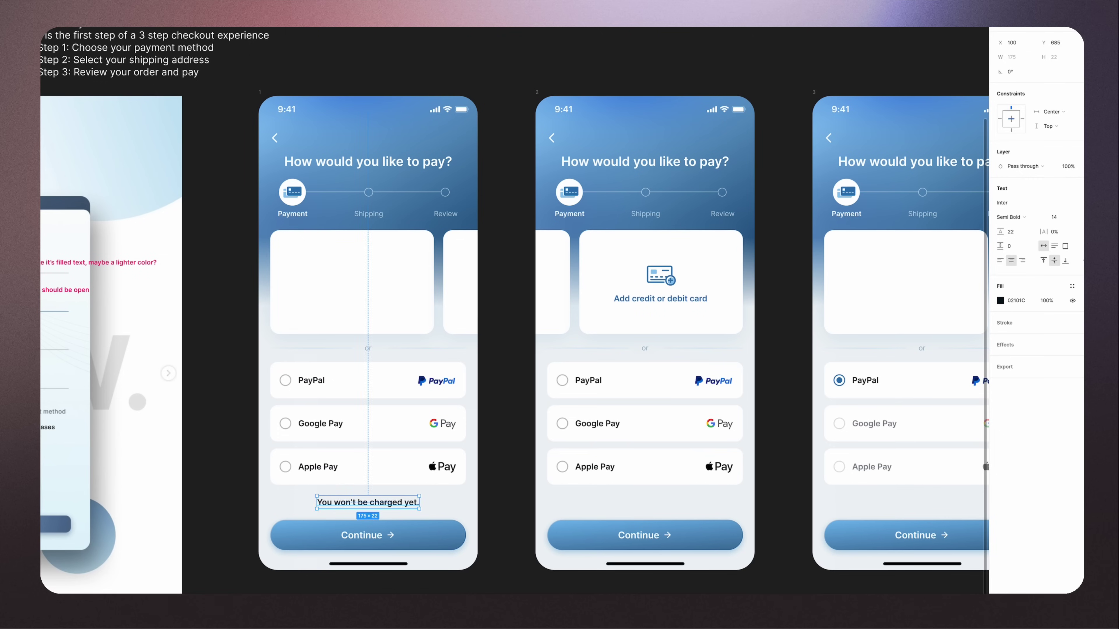
- Set the 'You won't be charged yet.' note to Regular 12 and select it on all three screens
{"action": "left_click", "coordinate": [1011, 216]}
{"action": "left_click", "coordinate": [1011, 189]}
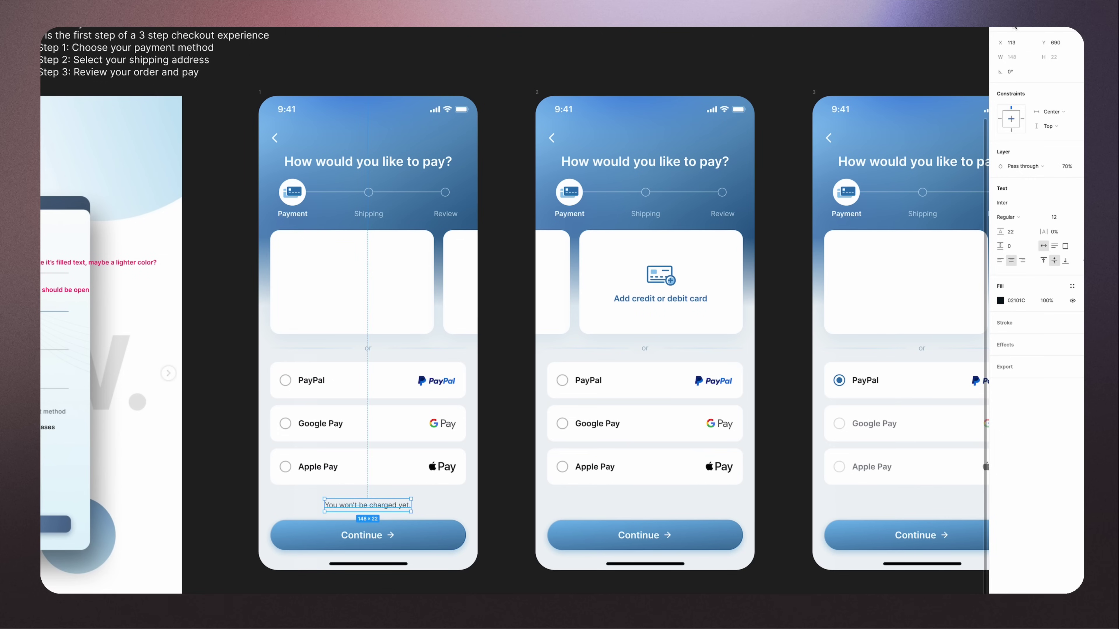
{"action": "scroll", "coordinate": [790, 63], "scroll_direction": "right", "scroll_amount": 5}
{"action": "left_click", "coordinate": [790, 62]}
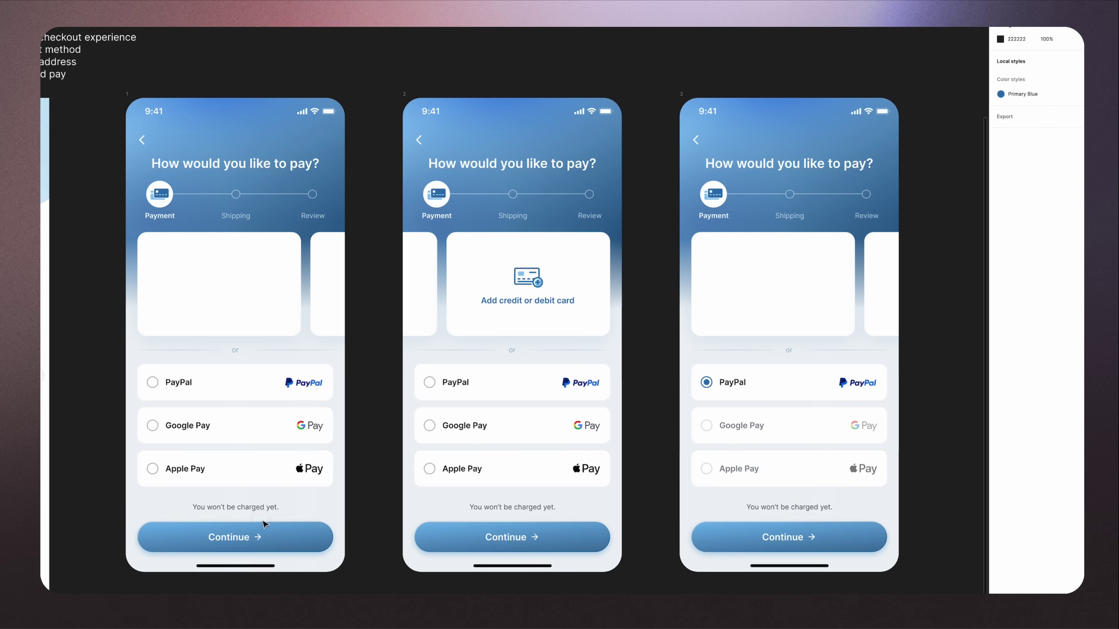
{"action": "left_click_drag", "start_coordinate": [263, 523], "coordinate": [264, 535]}
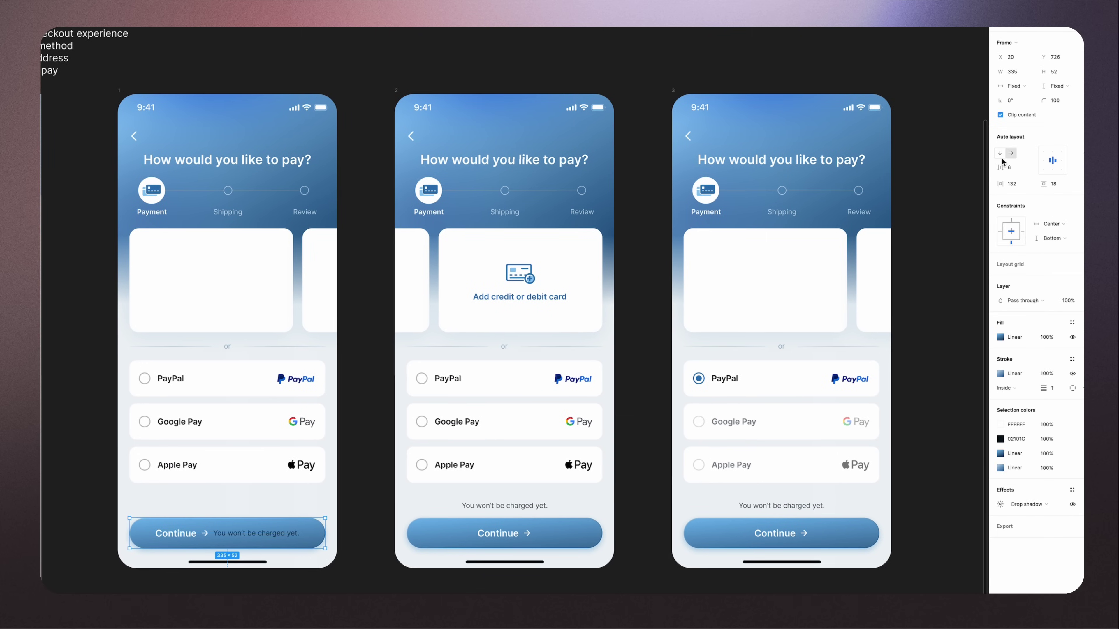
{"action": "key", "text": "ctrl+z"}
{"action": "left_click_drag", "start_coordinate": [256, 512], "coordinate": [756, 507]}
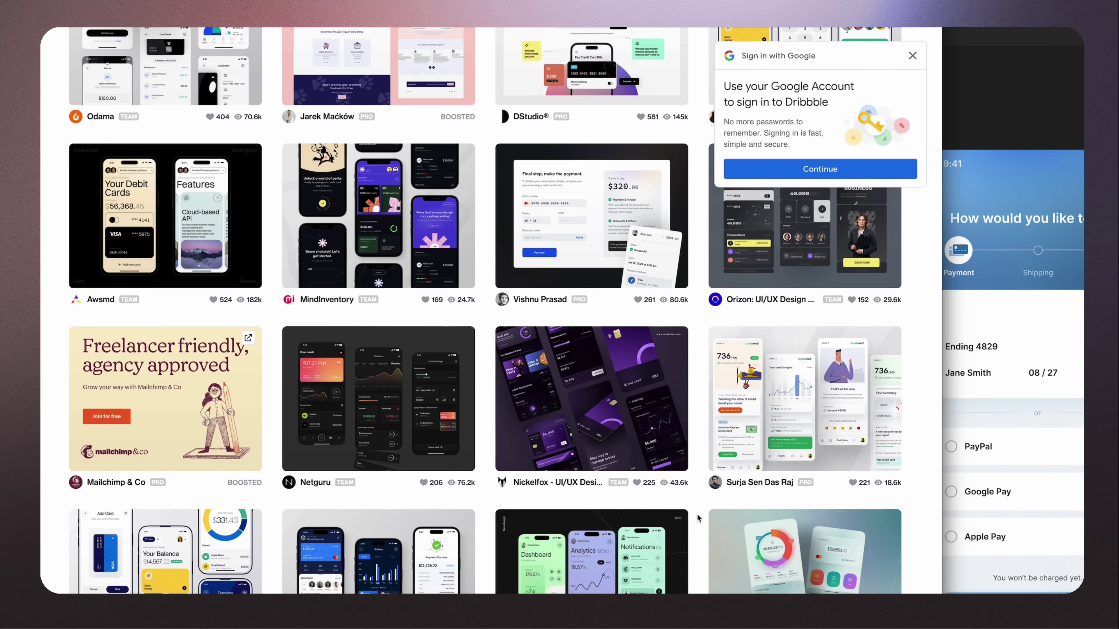
- Browse the Dribbble gallery of credit card and payment app shots for ideas
{"action": "scroll", "coordinate": [697, 514], "scroll_direction": "down", "scroll_amount": 5}
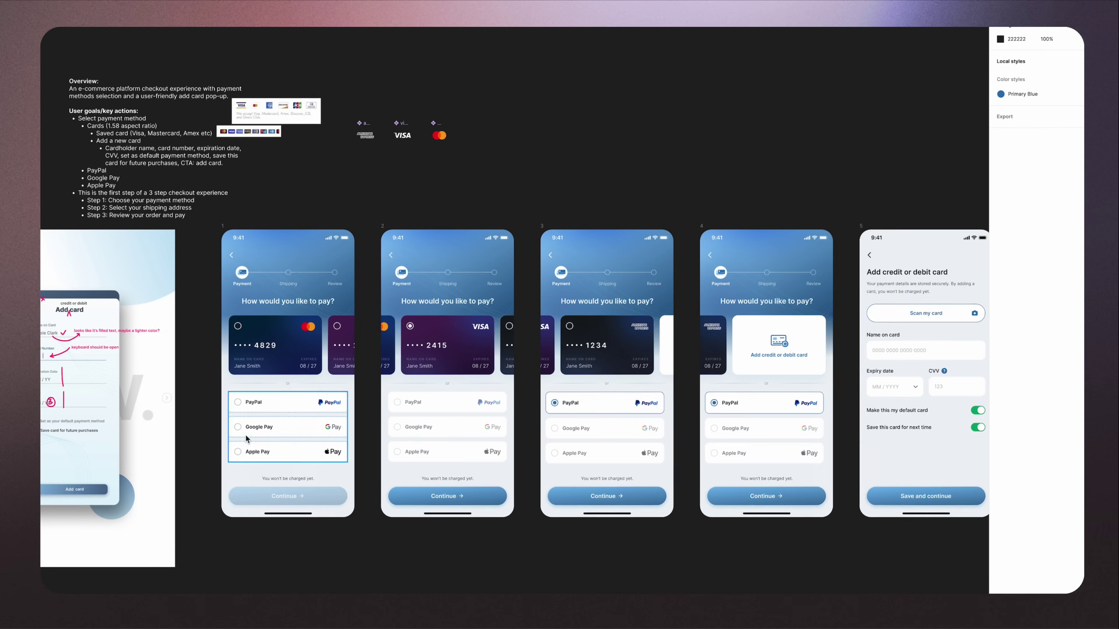
- Inspect the Mastercard carousel card and the Add card screen's close cross
{"action": "scroll", "coordinate": [246, 438], "scroll_direction": "up", "scroll_amount": 3}
{"action": "scroll", "coordinate": [318, 331], "scroll_direction": "up", "scroll_amount": 3}
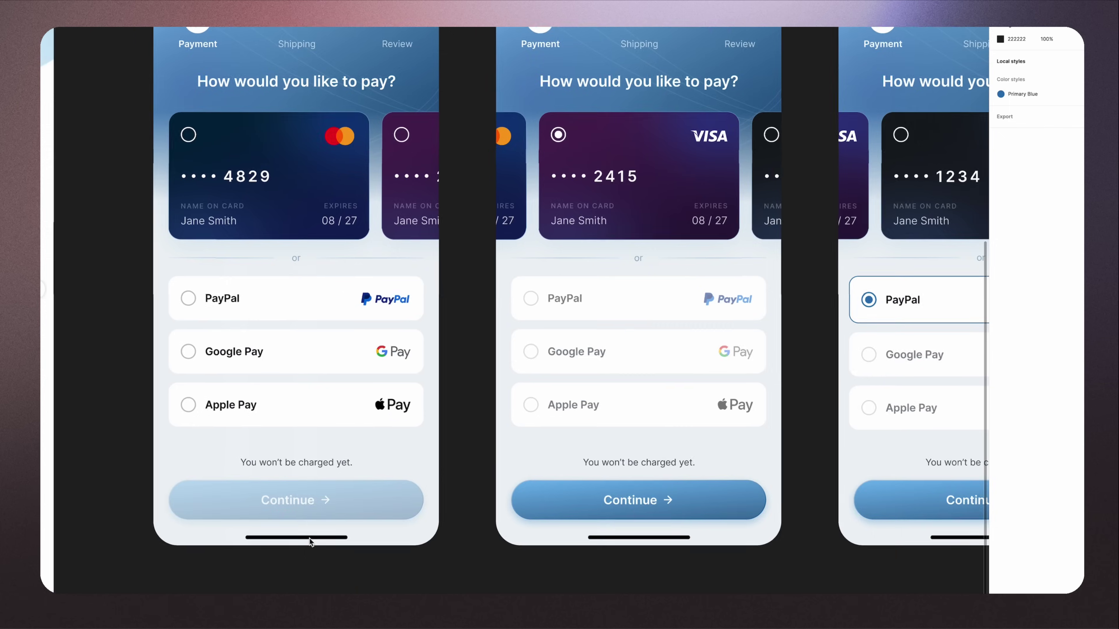
{"action": "scroll", "coordinate": [308, 352], "scroll_direction": "down", "scroll_amount": 3}
{"action": "scroll", "coordinate": [290, 379], "scroll_direction": "up", "scroll_amount": 2}
{"action": "left_click", "coordinate": [284, 388]}
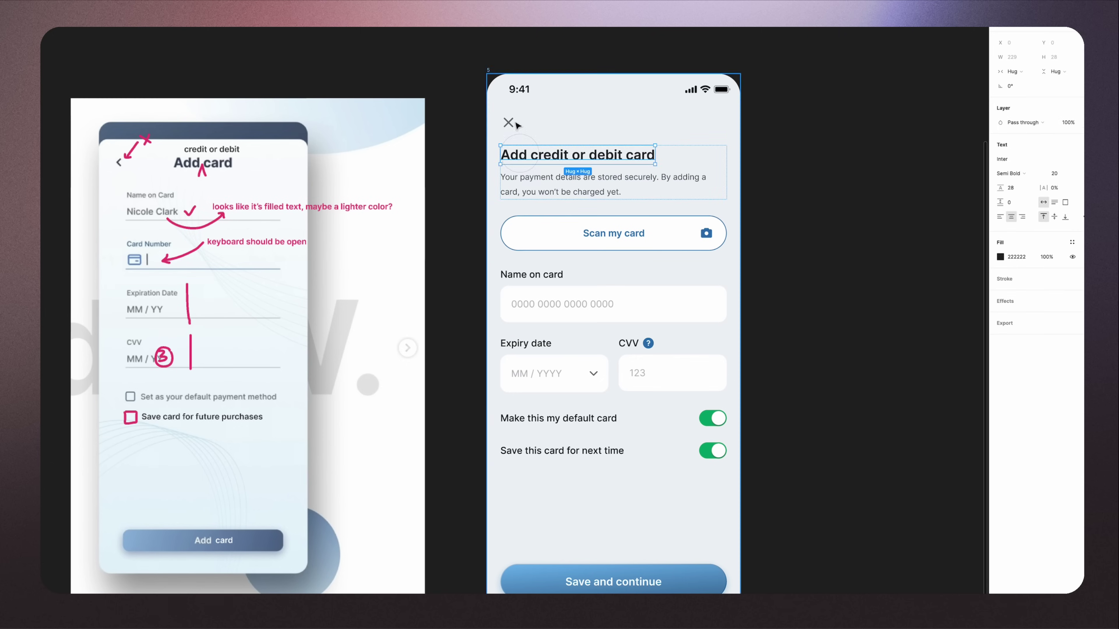
{"action": "left_click", "coordinate": [508, 122]}
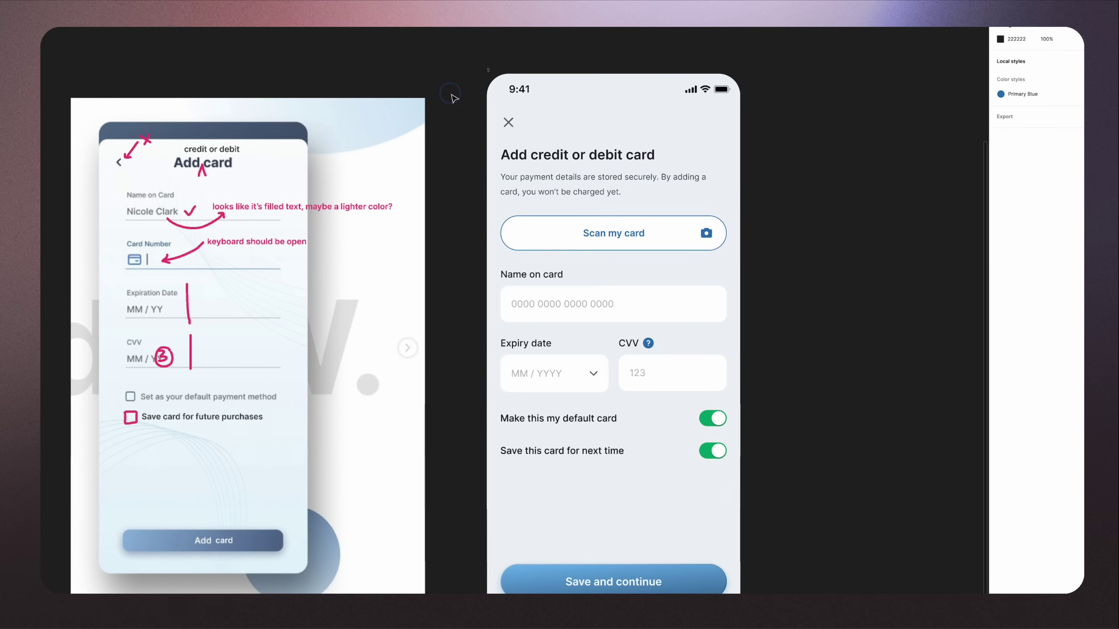
{"action": "scroll", "coordinate": [505, 241], "scroll_direction": "down", "scroll_amount": 3}
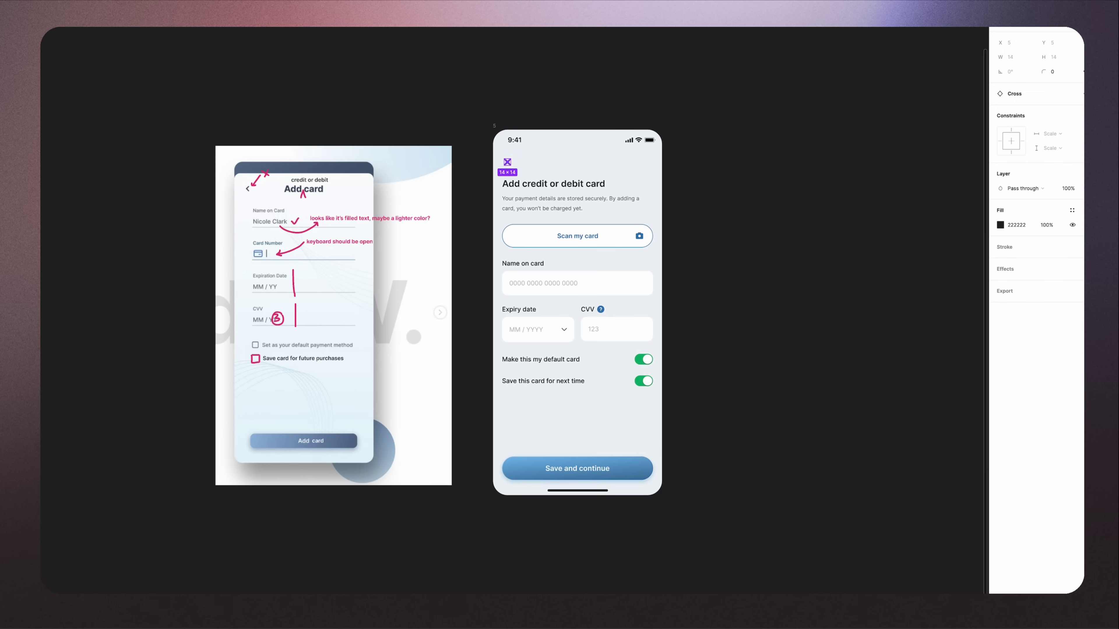
{"action": "left_click", "coordinate": [1074, 343]}
{"action": "scroll", "coordinate": [572, 220], "scroll_direction": "up", "scroll_amount": 5}
{"action": "scroll", "coordinate": [588, 220], "scroll_direction": "down", "scroll_amount": 3}
{"action": "key", "text": "Escape"}
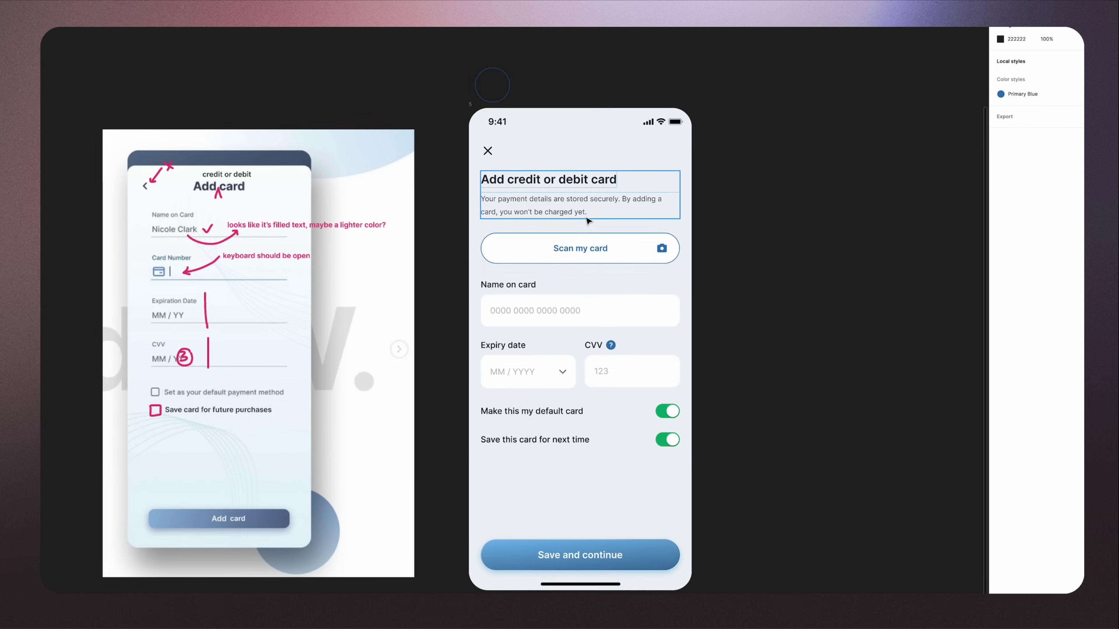
{"action": "scroll", "coordinate": [588, 220], "scroll_direction": "left", "scroll_amount": 2}
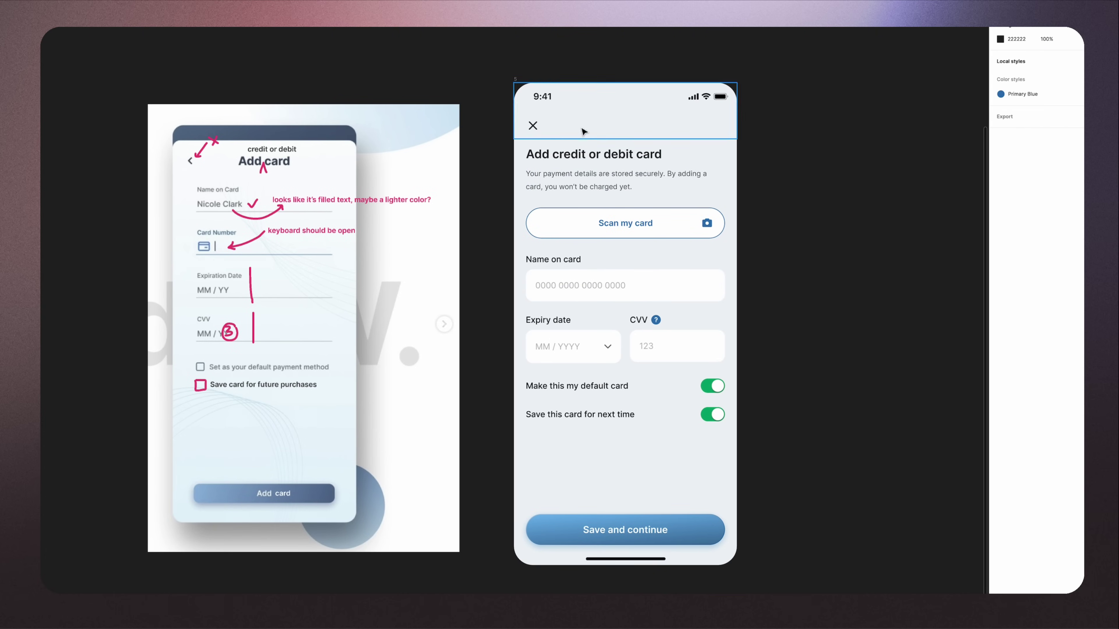
- Break the Add credit or debit card subtitle onto a second line after 'securely.'
{"action": "left_click", "coordinate": [573, 155]}
{"action": "double_click", "coordinate": [558, 180]}
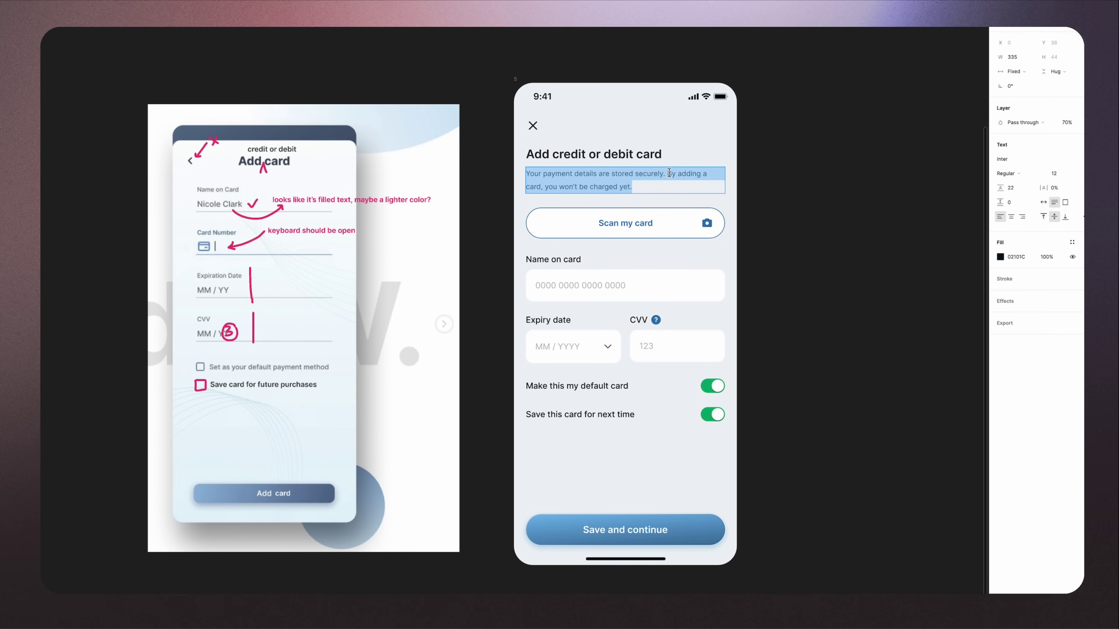
{"action": "type", "text": "Your payment details are stored securely. By adding a card, you won't be charged yet."}
{"action": "left_click", "coordinate": [883, 239]}
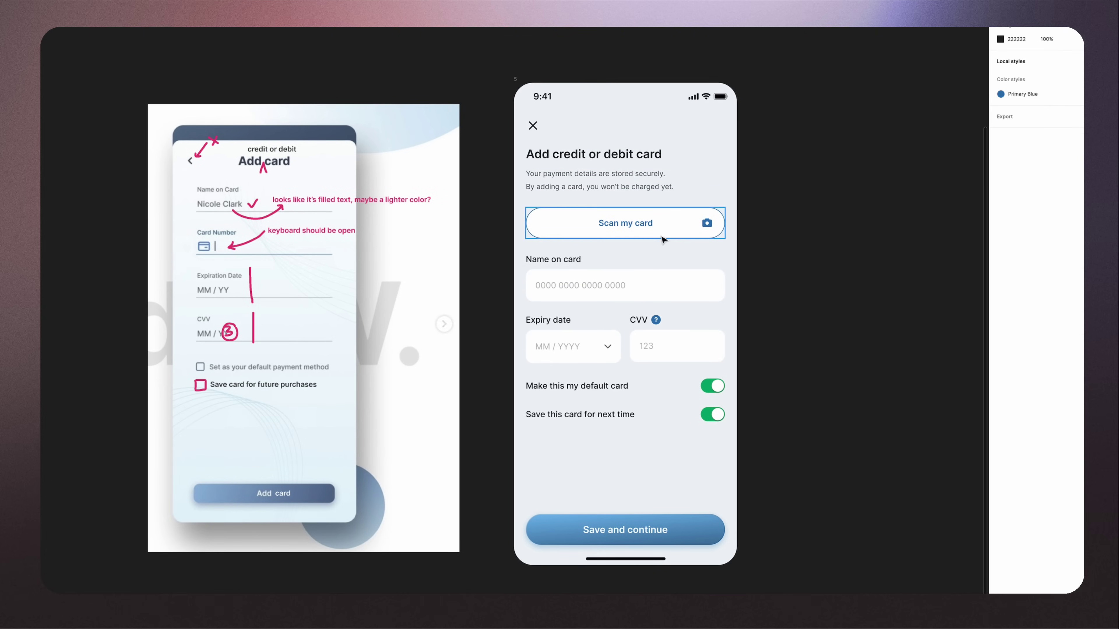
- Inspect the Name on card, Expiry date and CVV form fields
{"action": "left_click", "coordinate": [535, 296]}
{"action": "left_click", "coordinate": [597, 288]}
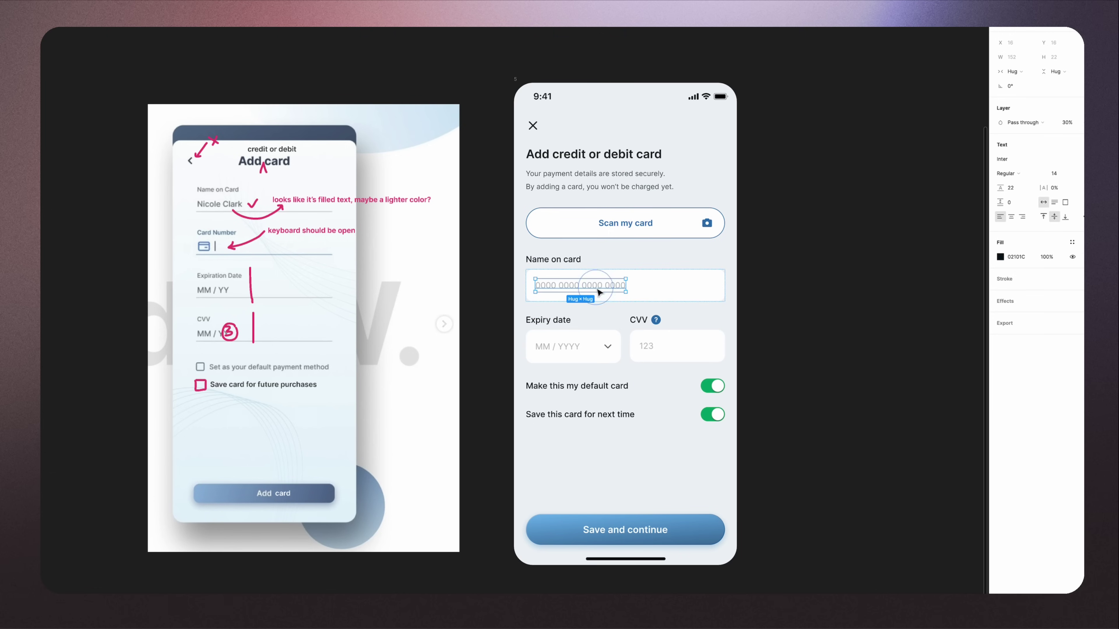
{"action": "left_click", "coordinate": [565, 357]}
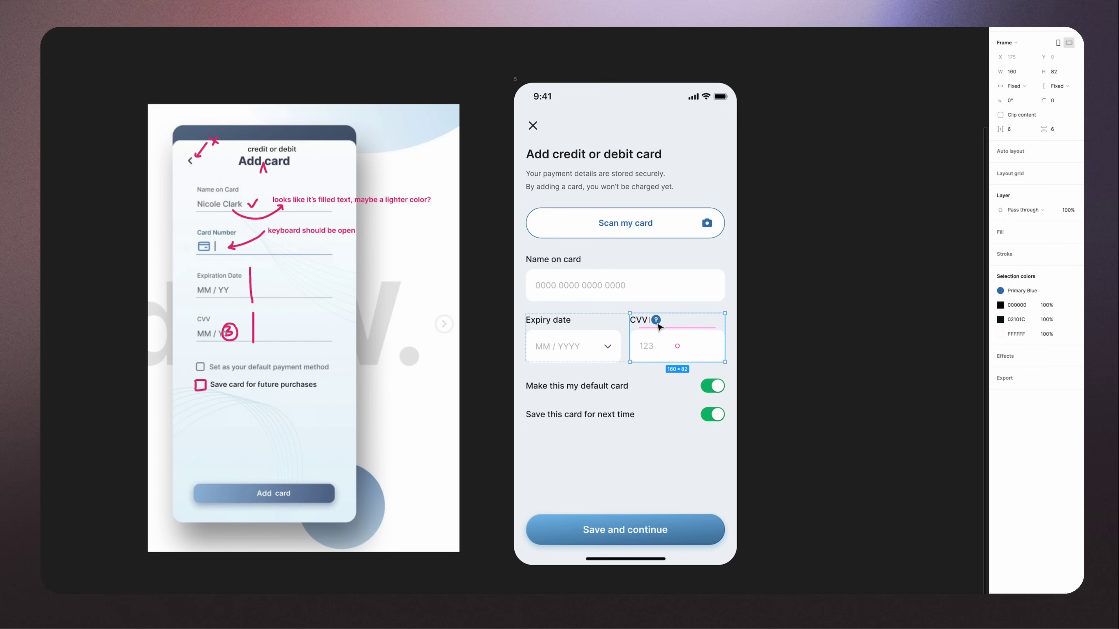
{"action": "left_click", "coordinate": [791, 338]}
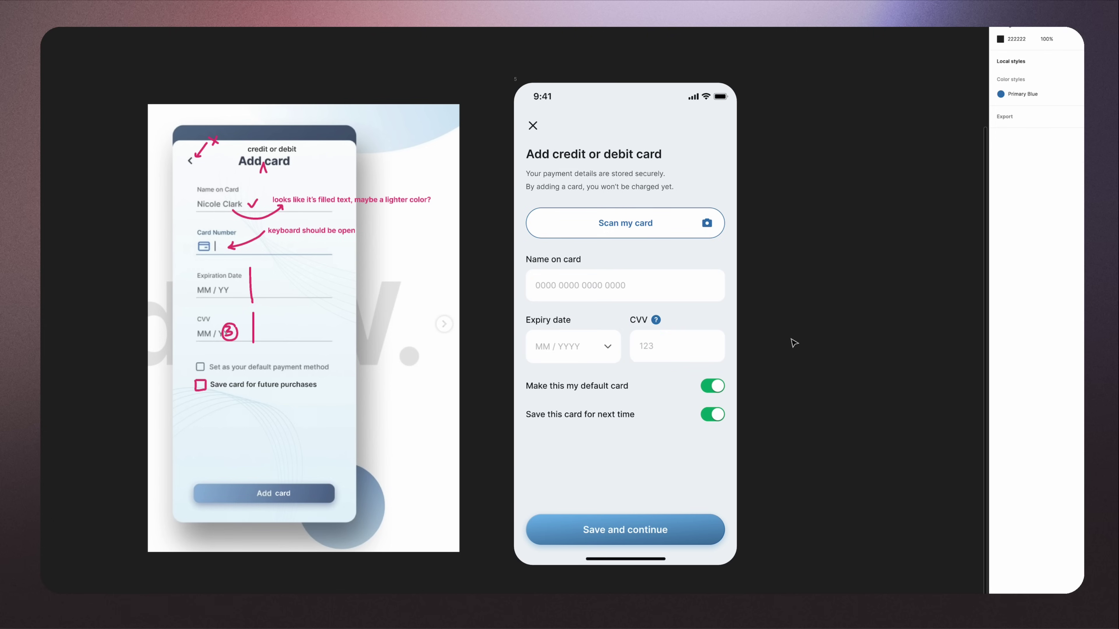
{"action": "left_click", "coordinate": [634, 322]}
{"action": "left_click", "coordinate": [775, 347]}
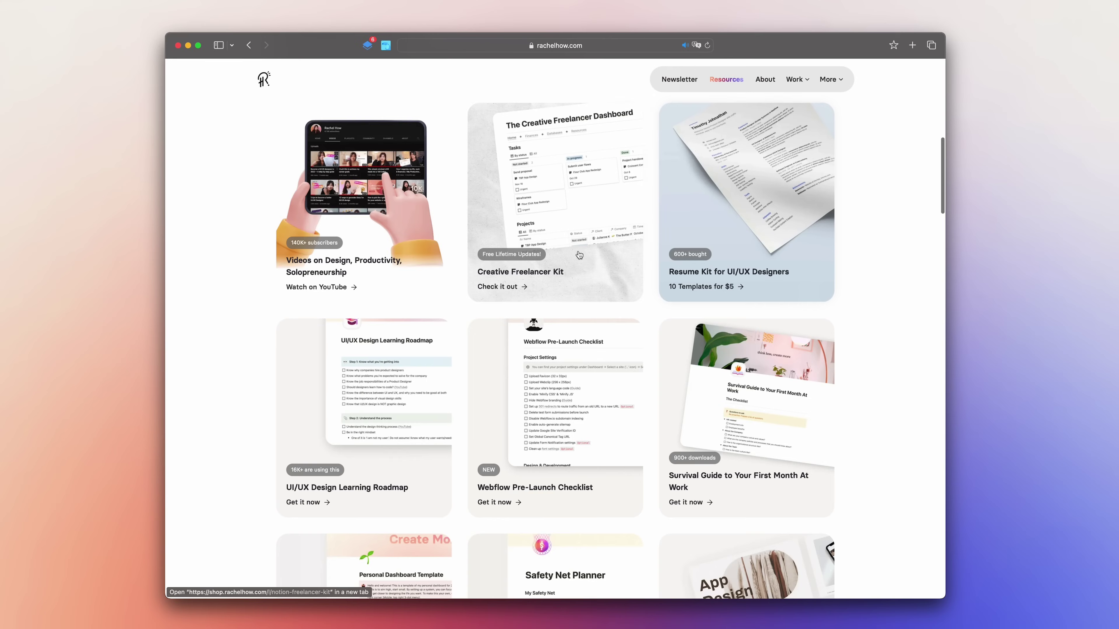
- Open the UI/UX Design Learning Roadmap product page in a new tab
{"action": "left_click", "coordinate": [395, 397]}
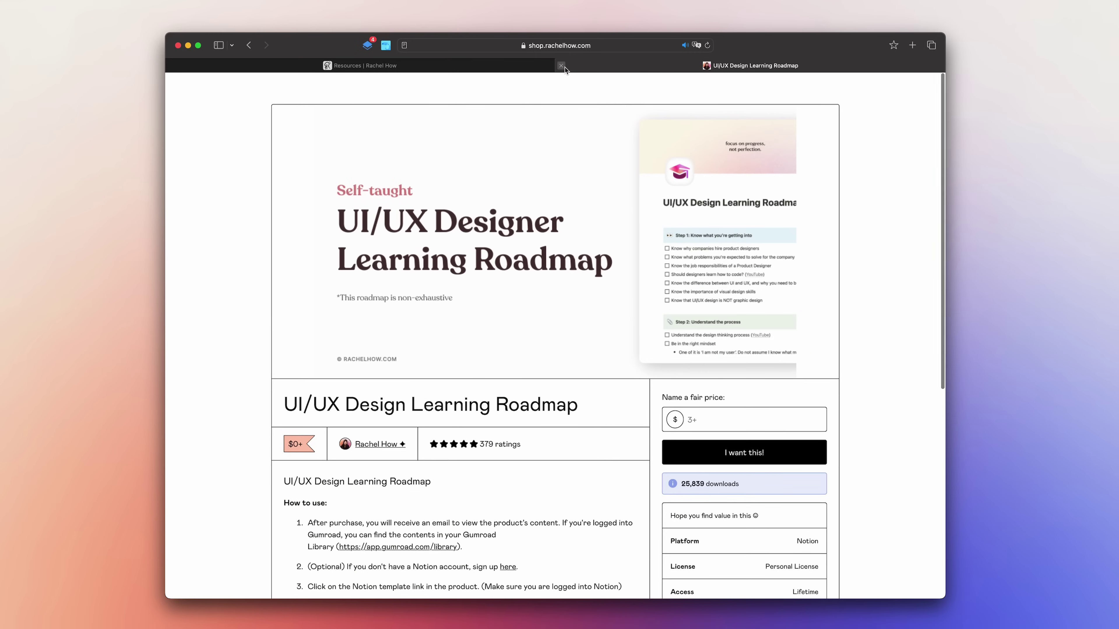